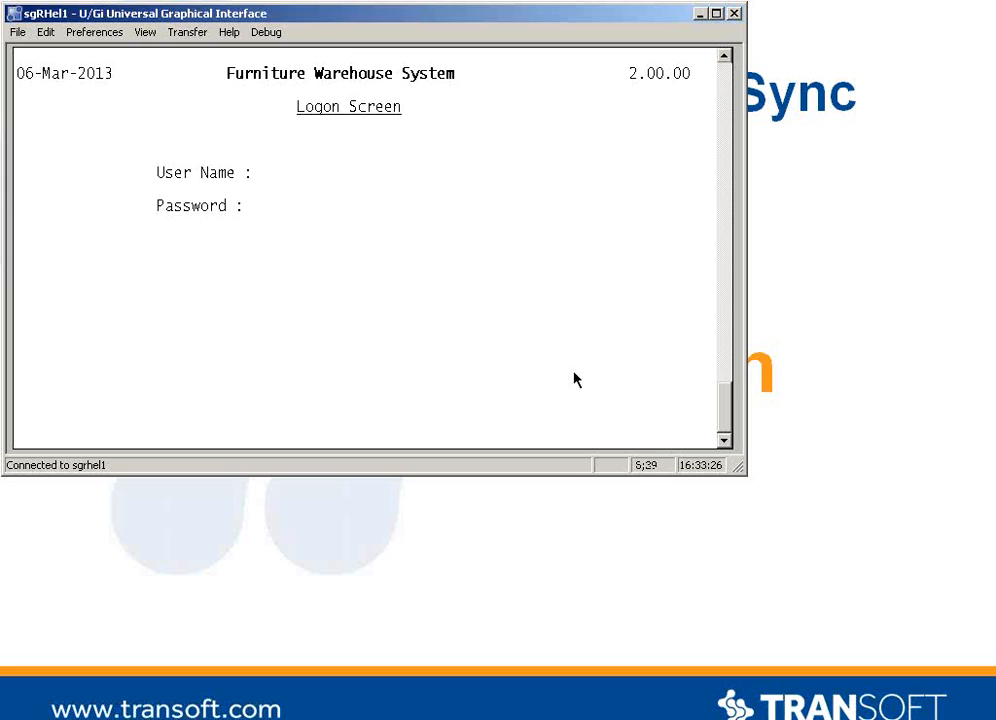
# Step: Log on to the Furniture Warehouse System with the user name and password
pyautogui.write('M')
pyautogui.press('Return')
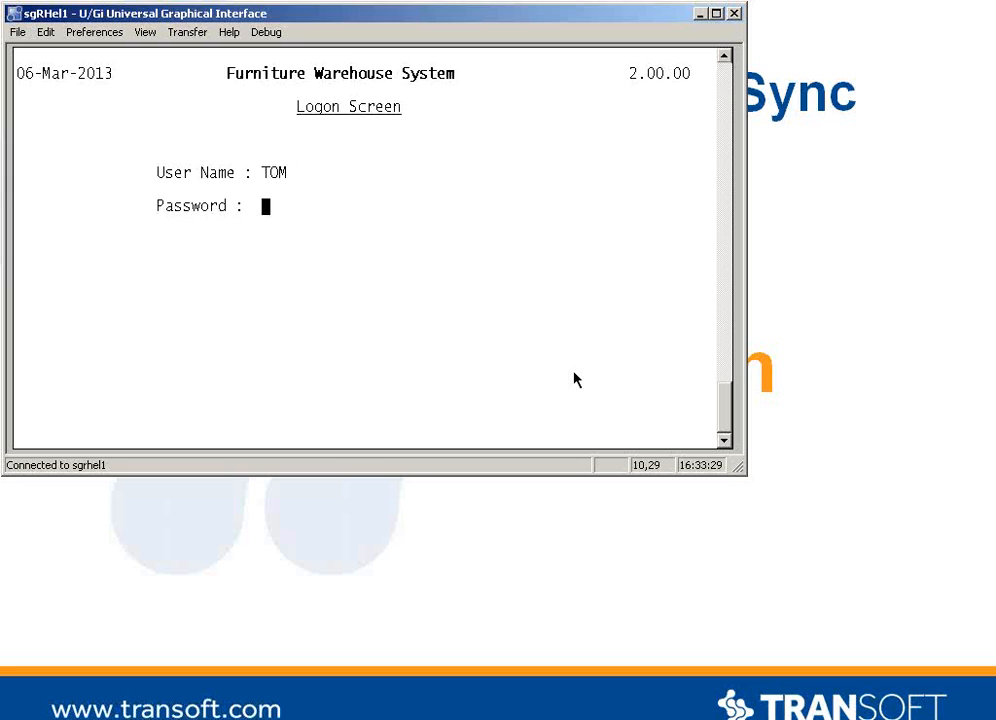
pyautogui.press('Return')
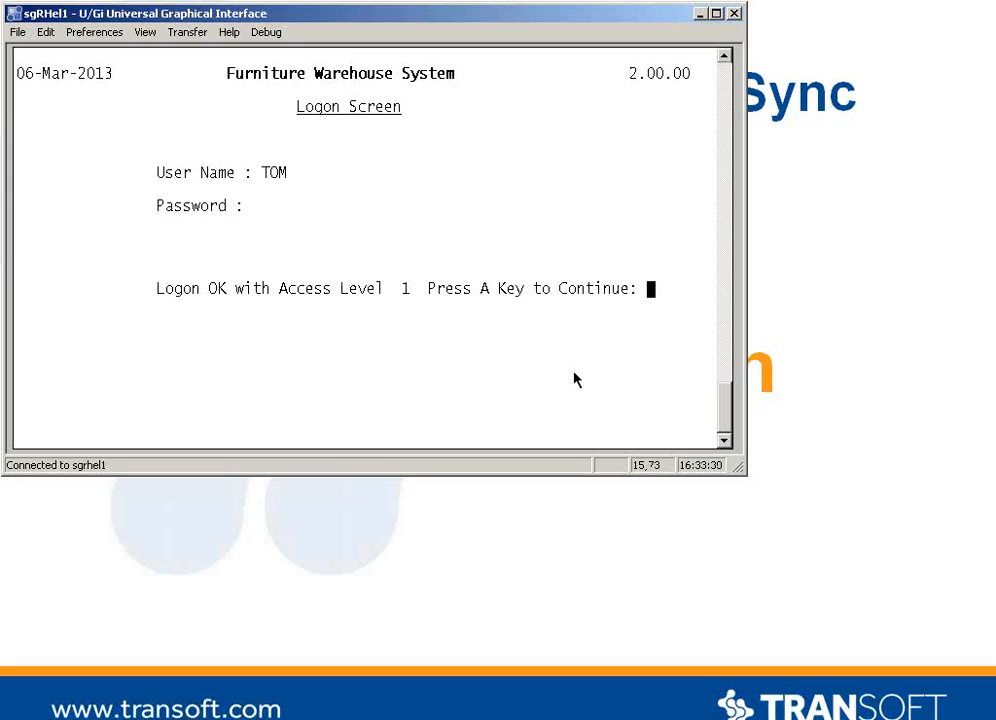
pyautogui.press('Return')
# Step: Choose option 1 Customer Master File Maintenance and load the customer's record by its number
pyautogui.write('1')
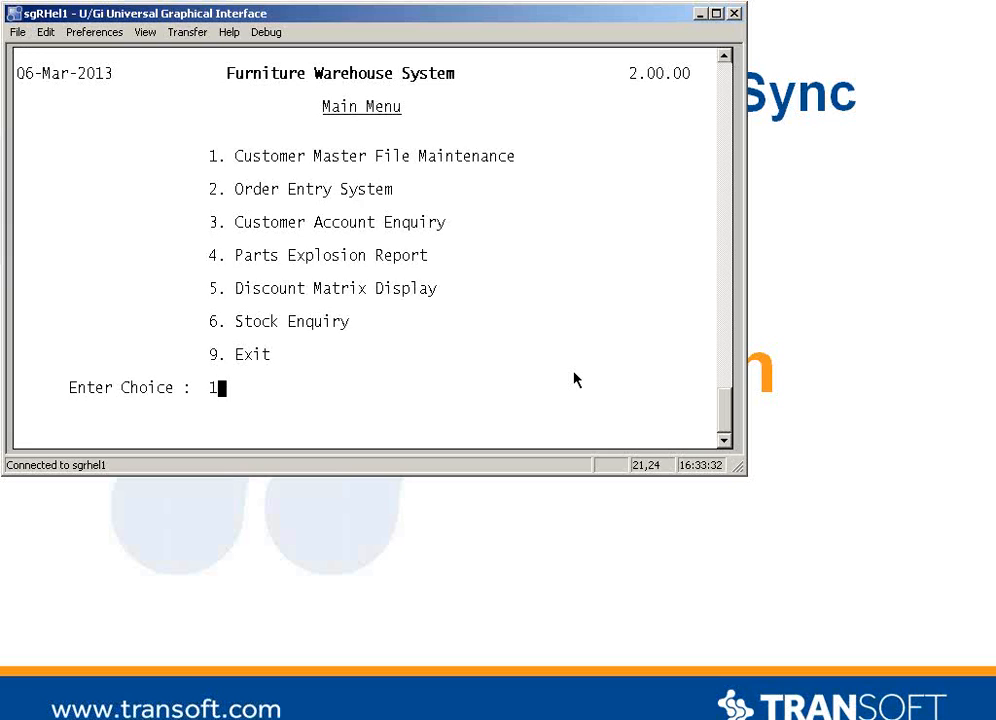
pyautogui.press('Return')
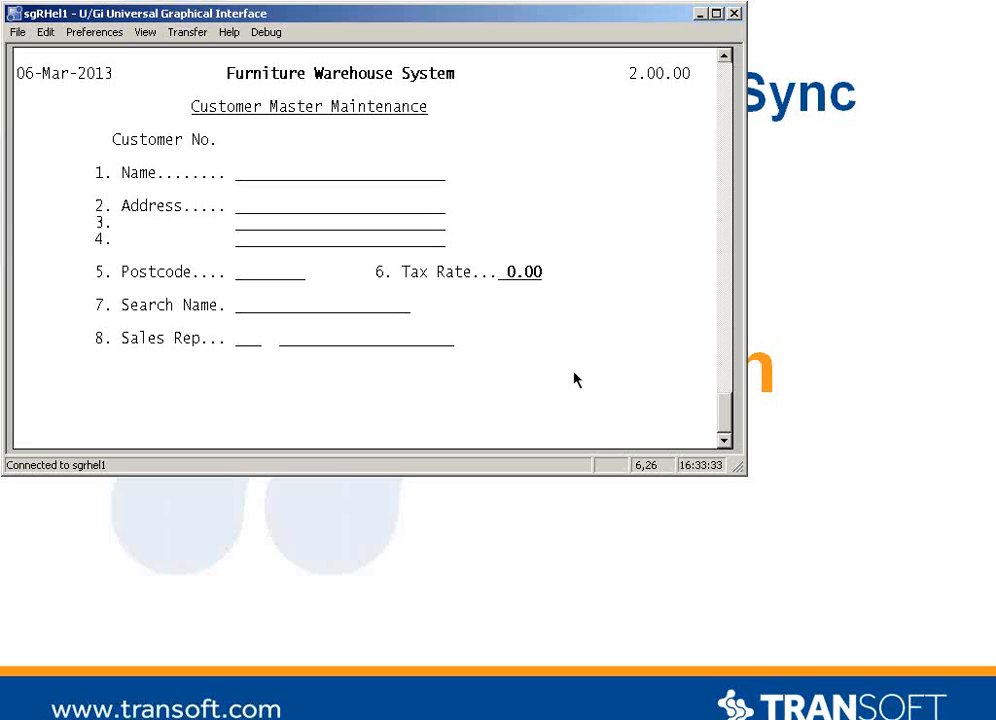
pyautogui.write('C10101')
pyautogui.press('Return')
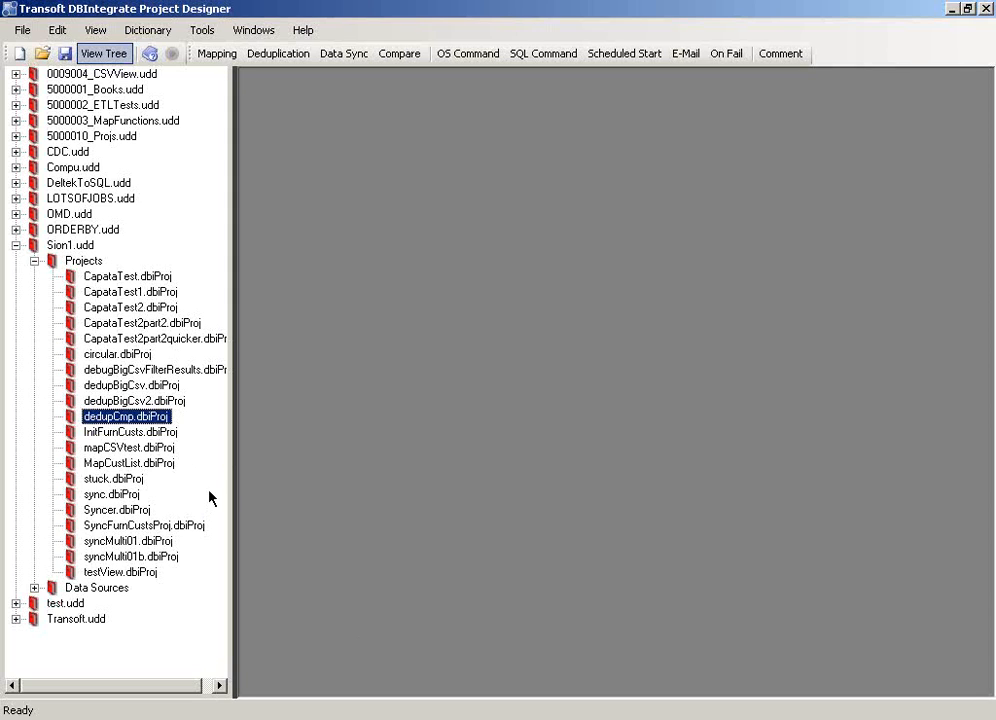
# Step: Open InitFurnCusts.dbiProj and fetch the UBL CUSTMAST table, scrolling through its 23 customer rows
pyautogui.doubleClick(135, 433)
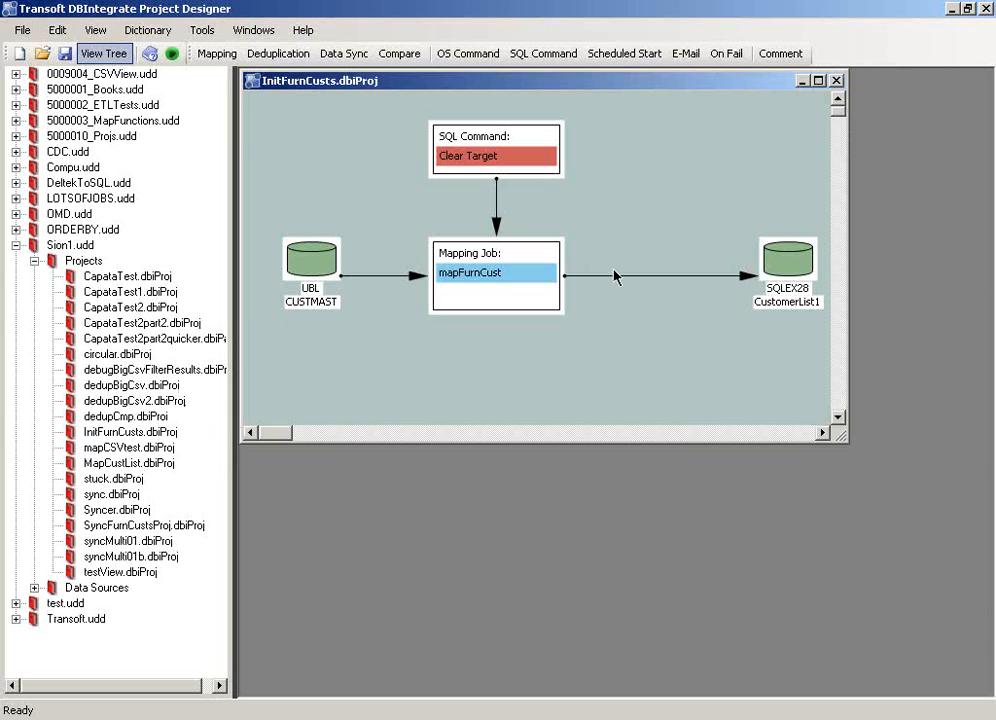
pyautogui.rightClick(324, 271)
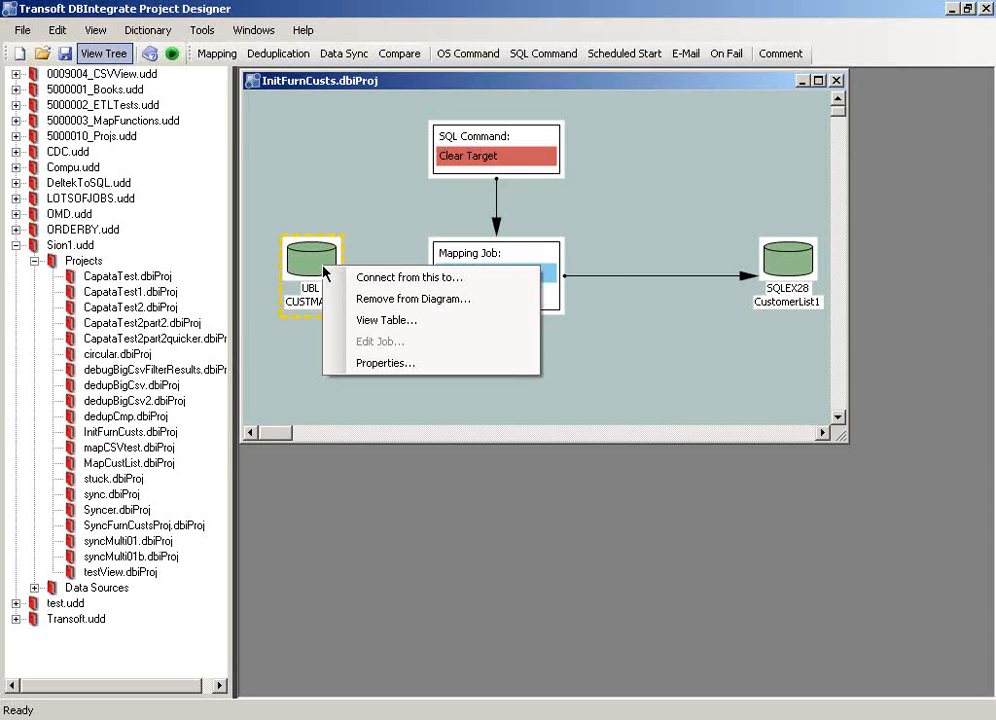
pyautogui.click(360, 320)
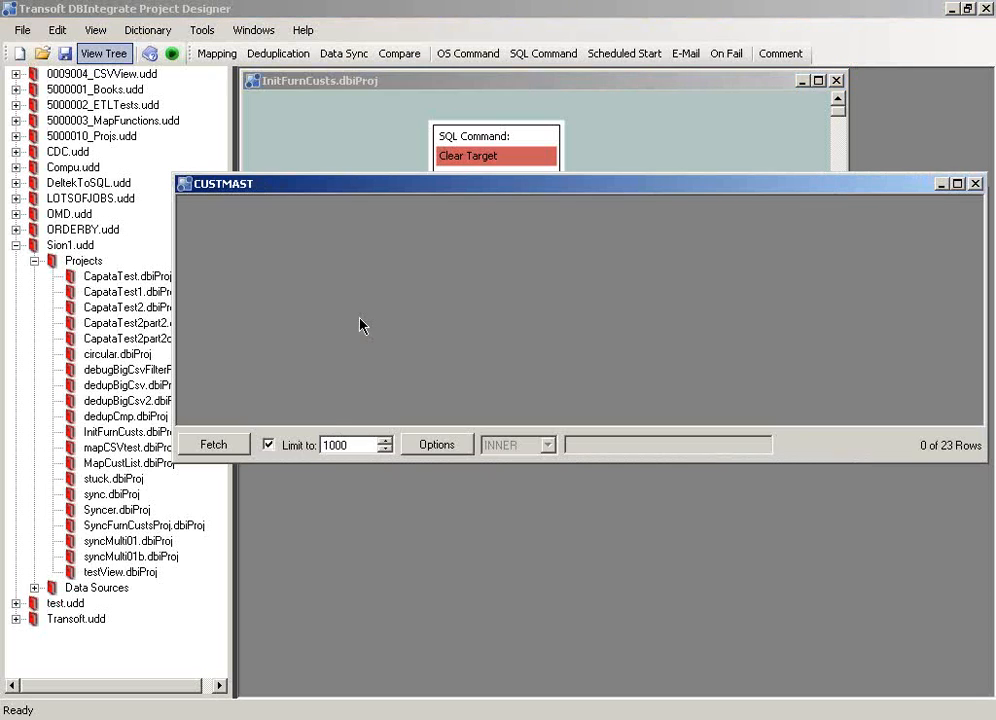
pyautogui.click(212, 447)
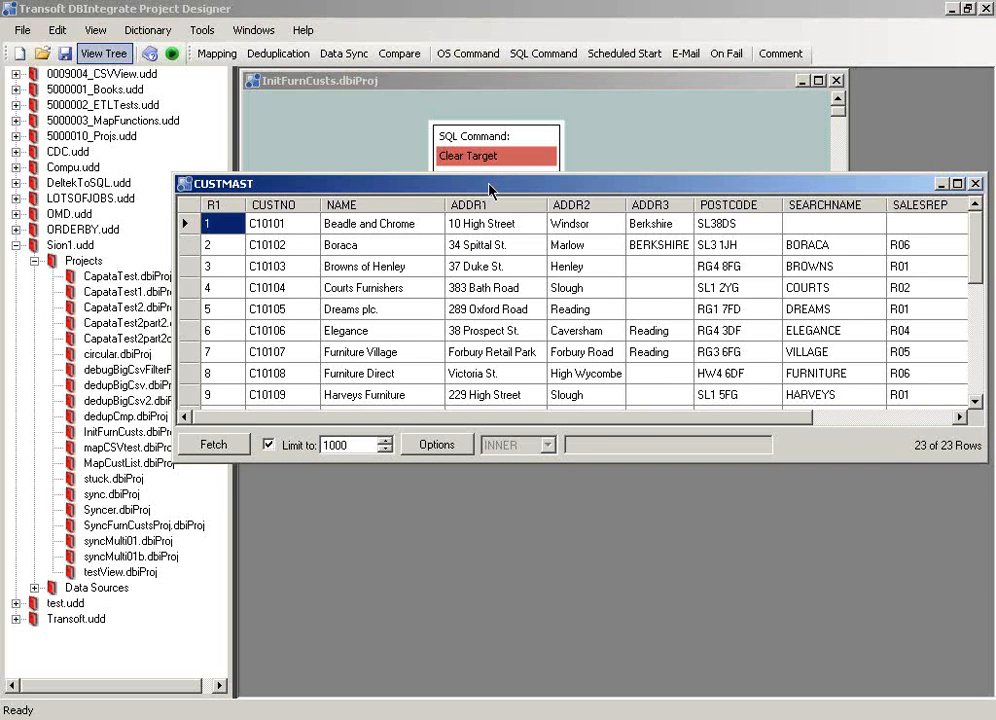
pyautogui.moveTo(478, 184); pyautogui.dragTo(336, 128)
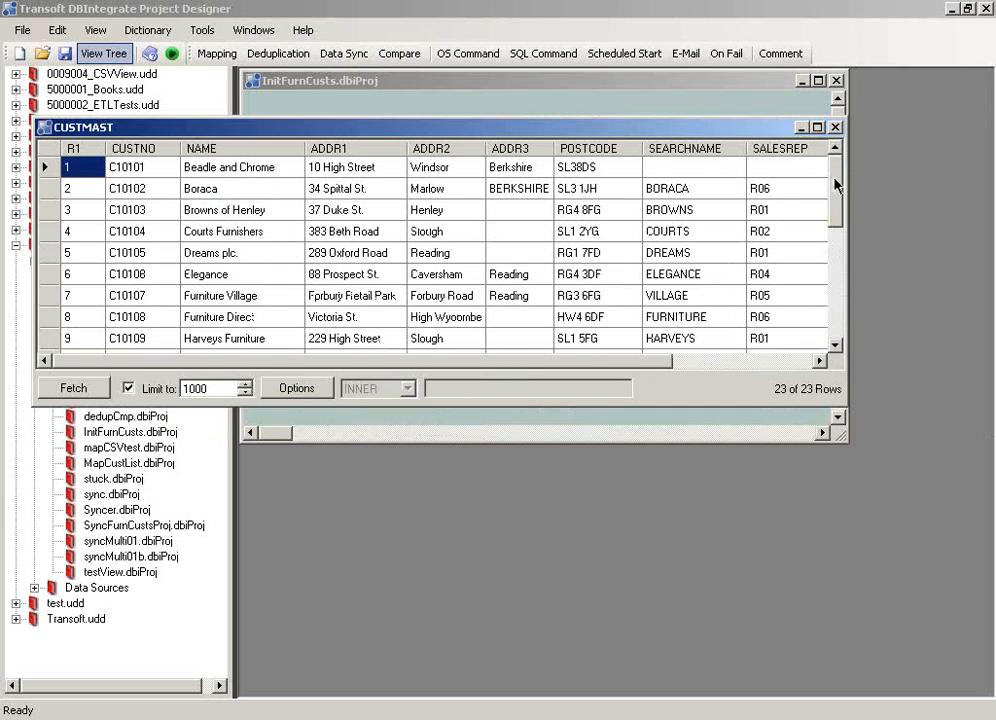
pyautogui.click(835, 280)
pyautogui.scroll(-2, 835, 280)
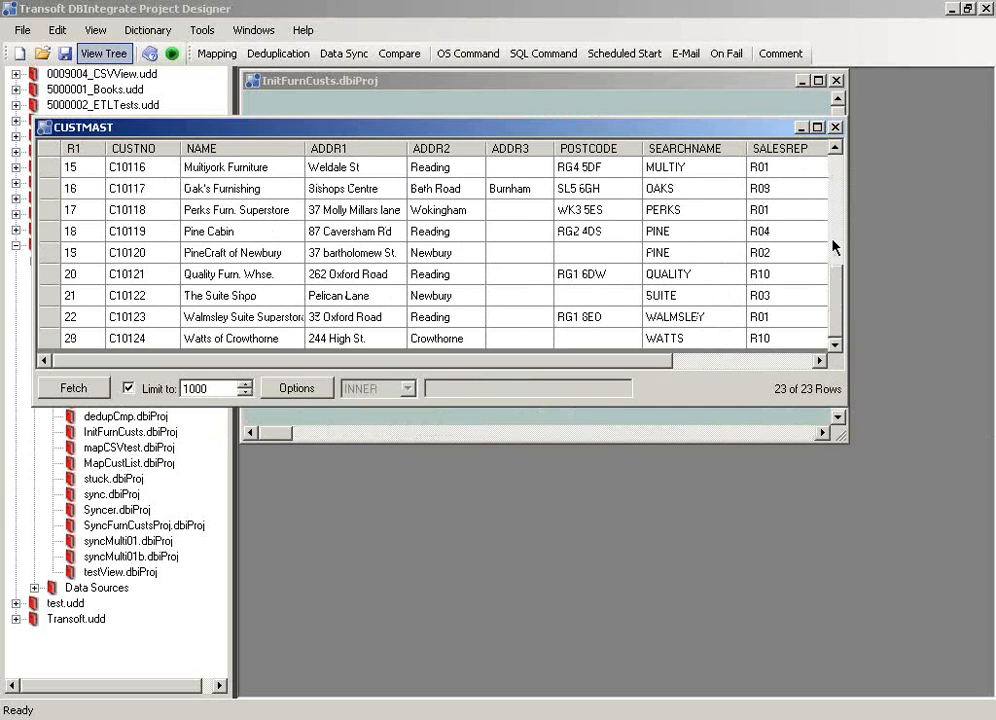
pyautogui.click(835, 127)
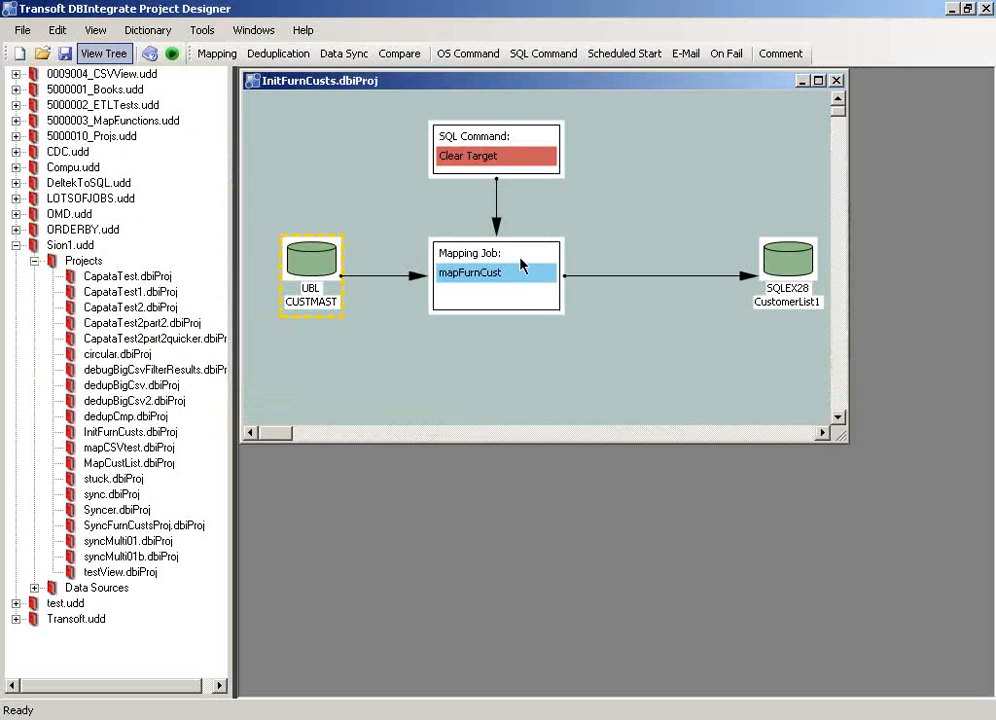
# Step: Run Clear Target, confirm CustomerList1 shows 0 rows, then open the mapFurnCust job for editing
pyautogui.rightClick(482, 160)
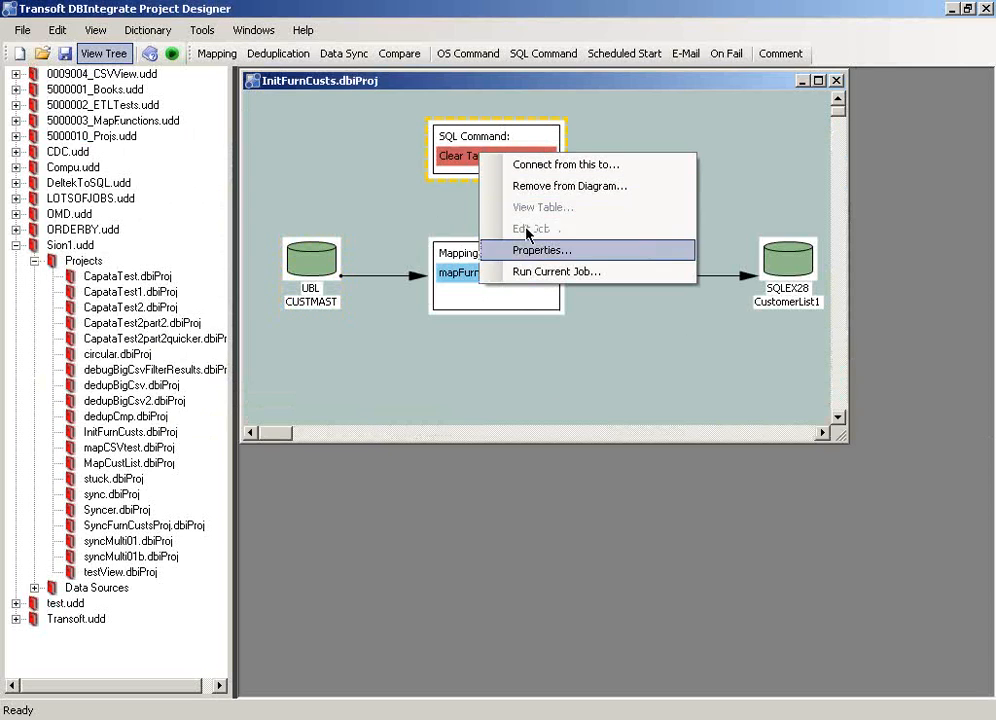
pyautogui.click(568, 273)
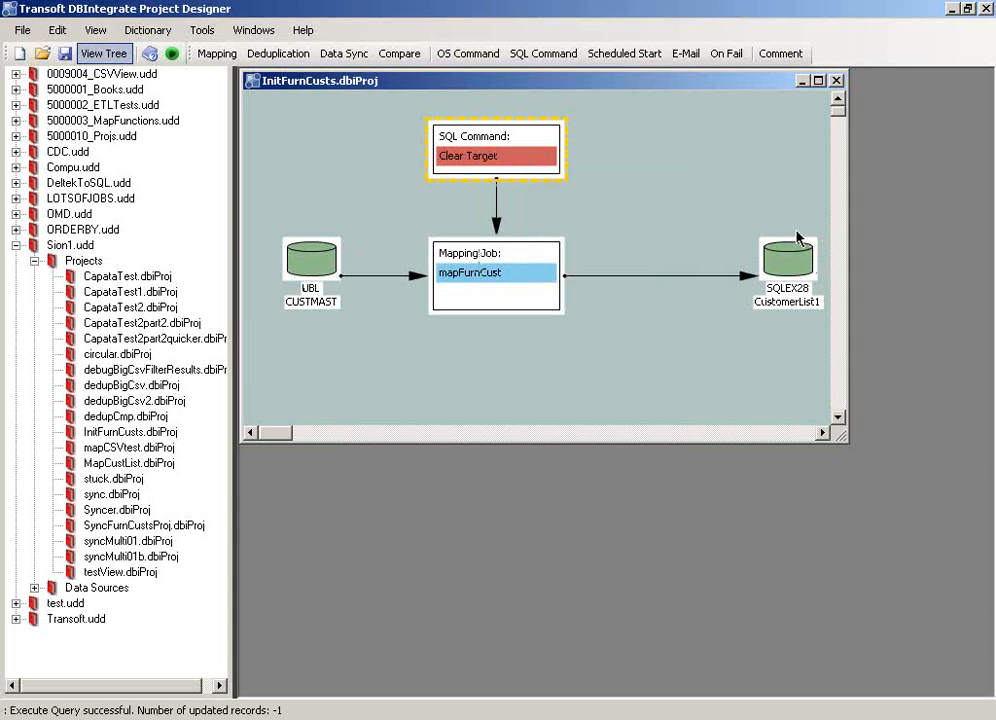
pyautogui.rightClick(780, 262)
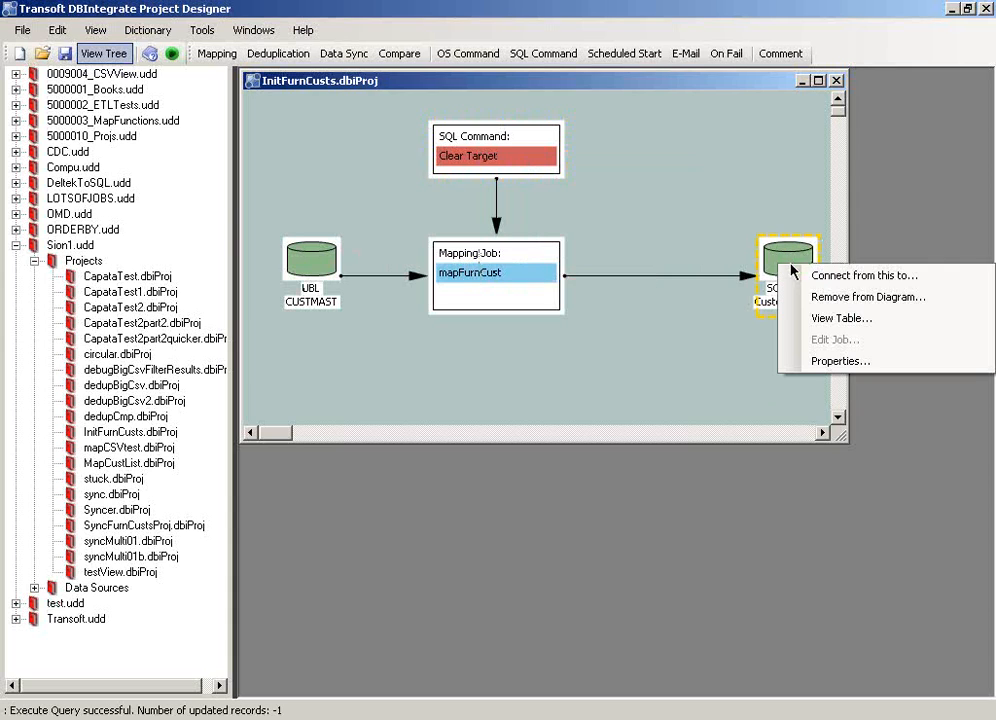
pyautogui.click(812, 318)
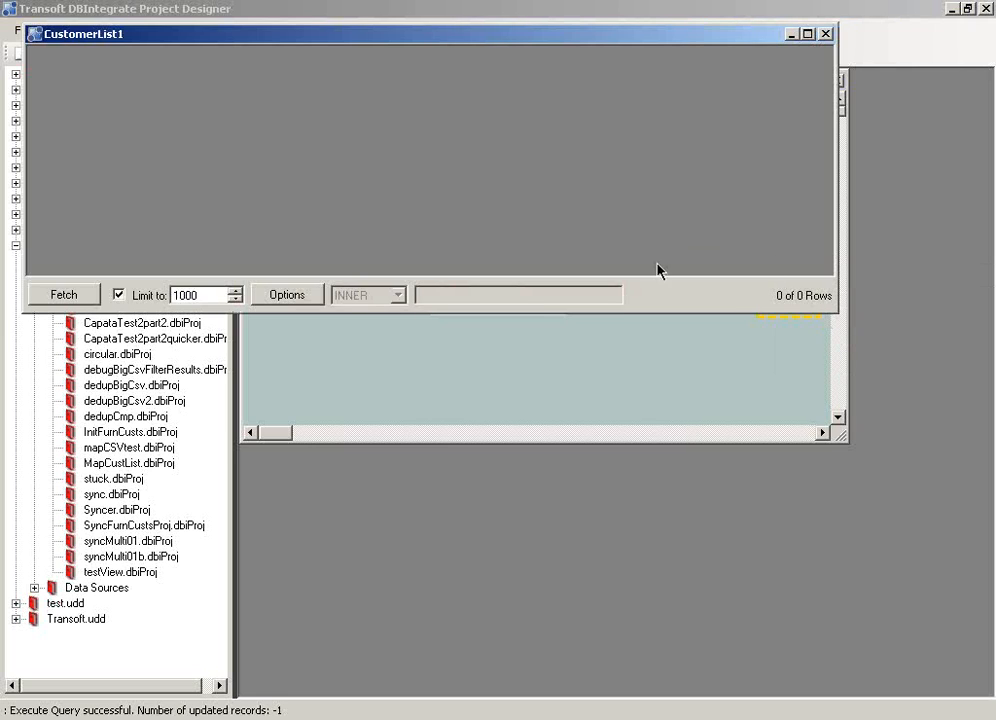
pyautogui.click(825, 34)
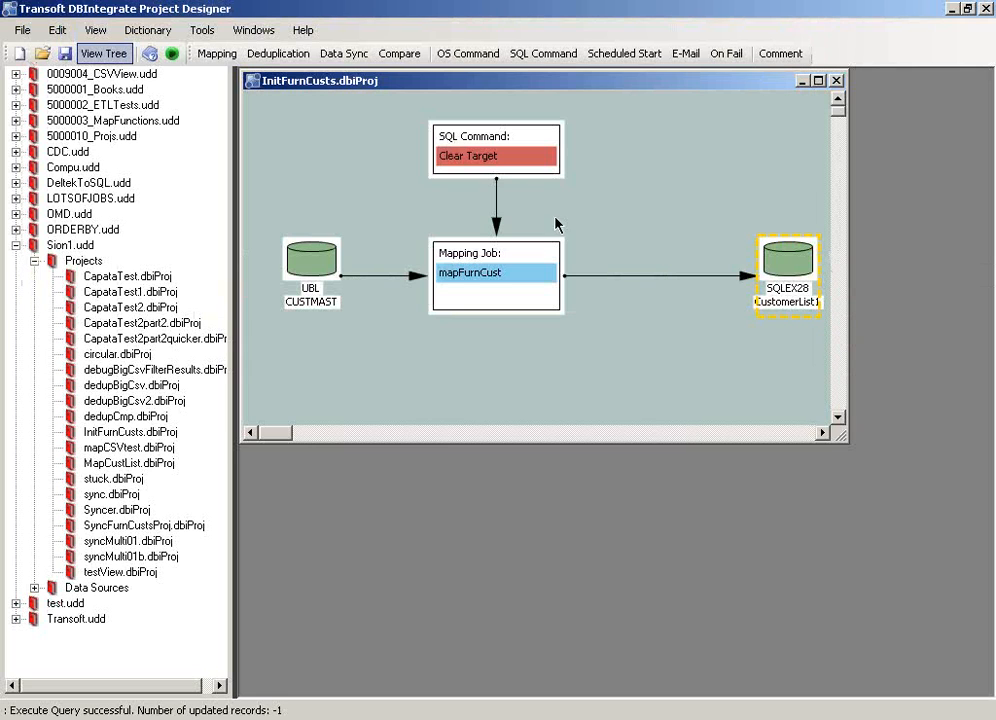
pyautogui.rightClick(475, 282)
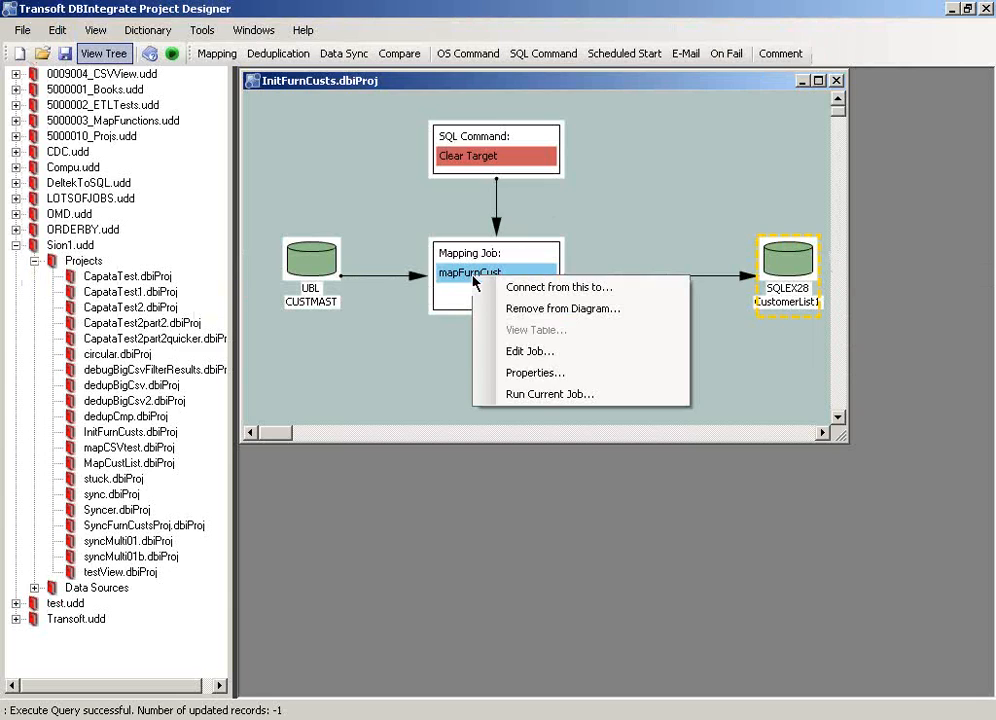
pyautogui.click(522, 352)
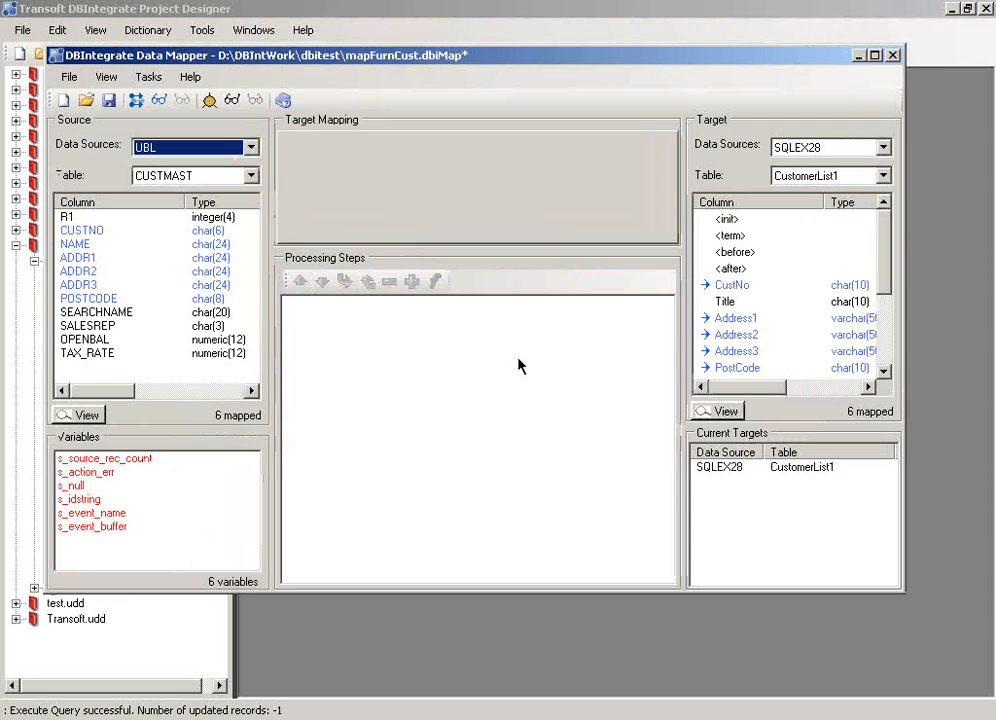
# Step: Review the CUSTNO, Email, PostCode and NAME mappings, then close the Data Mapper without saving
pyautogui.click(122, 231)
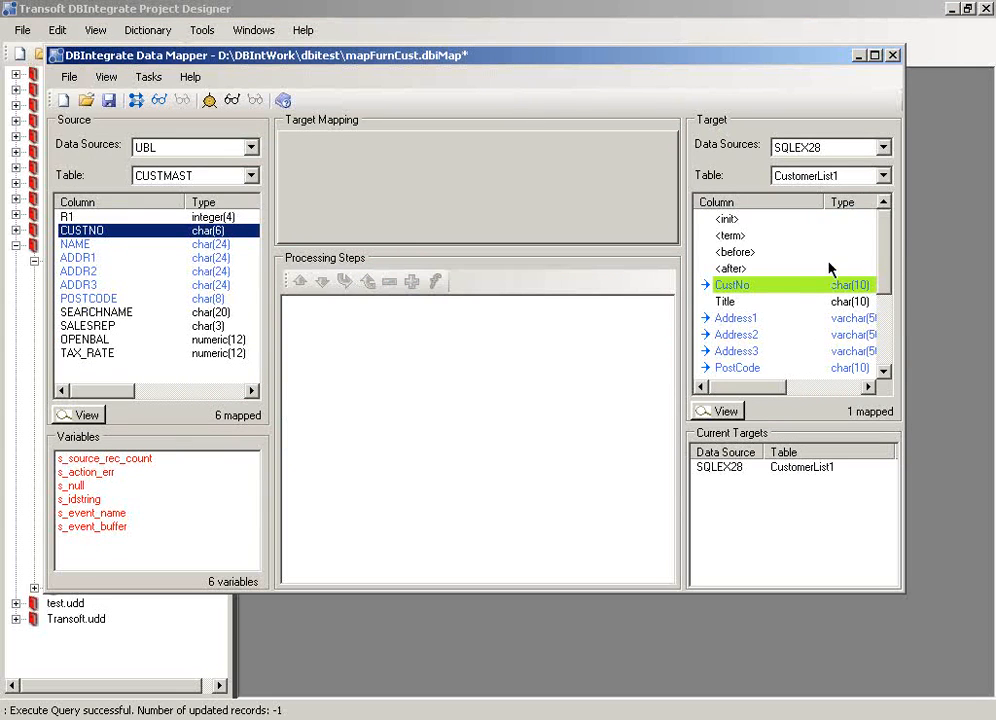
pyautogui.moveTo(889, 258); pyautogui.dragTo(878, 316)
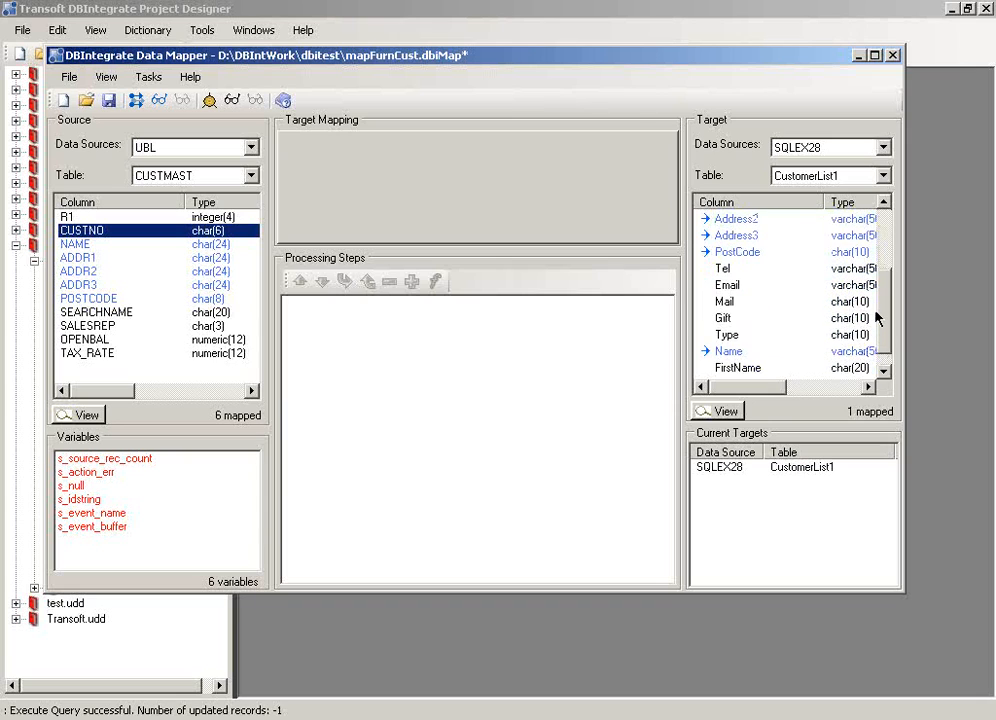
pyautogui.click(729, 285)
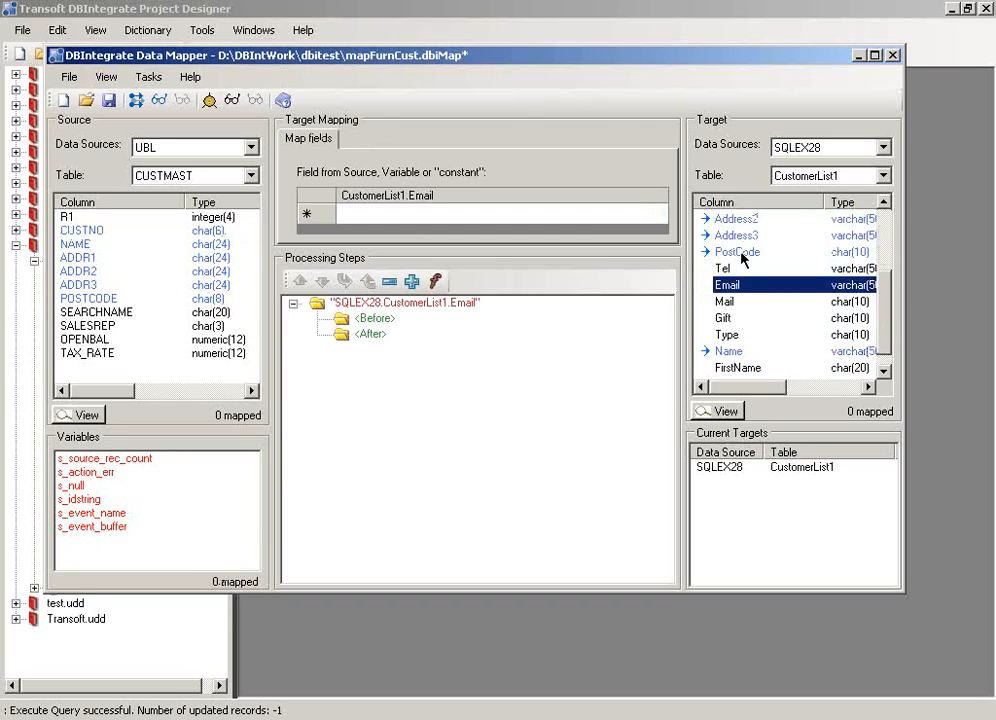
pyautogui.click(741, 254)
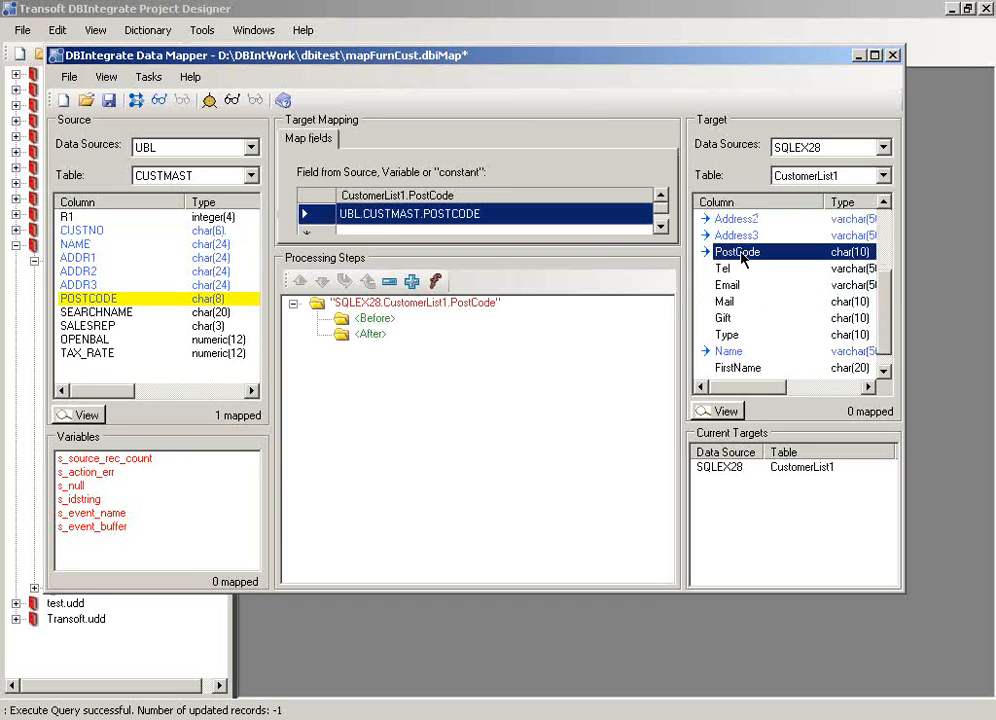
pyautogui.click(133, 252)
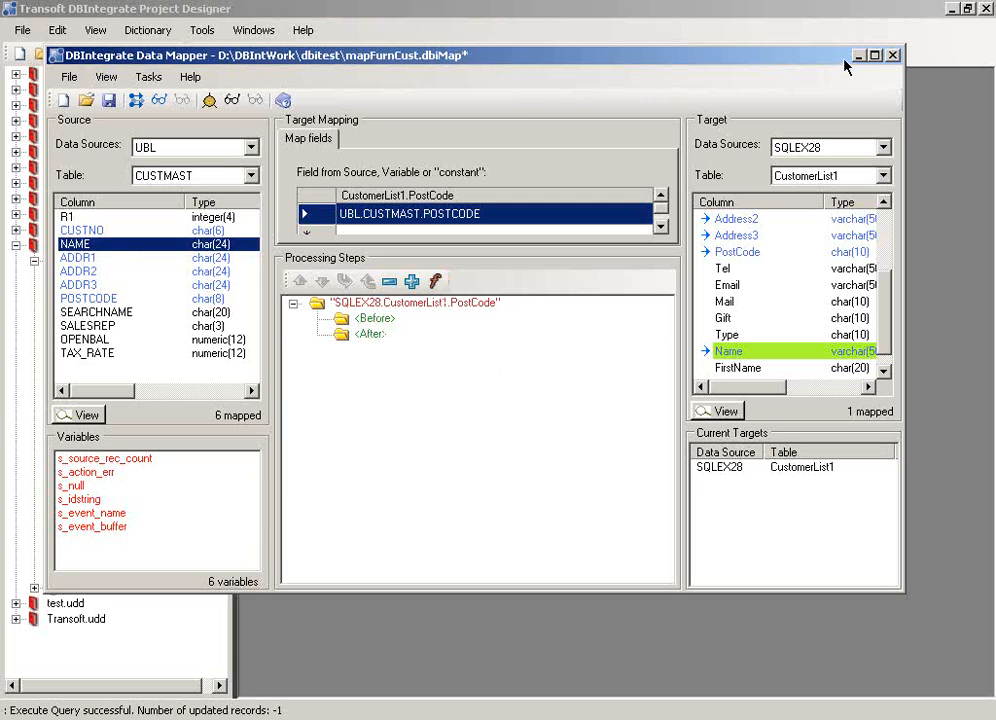
pyautogui.click(892, 55)
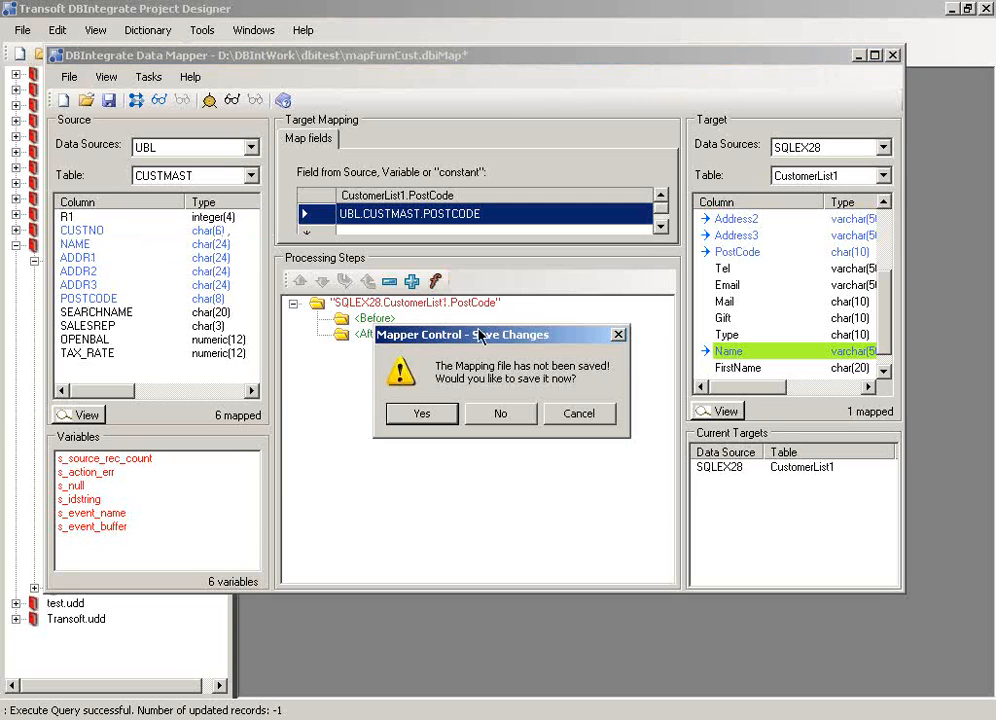
pyautogui.click(499, 414)
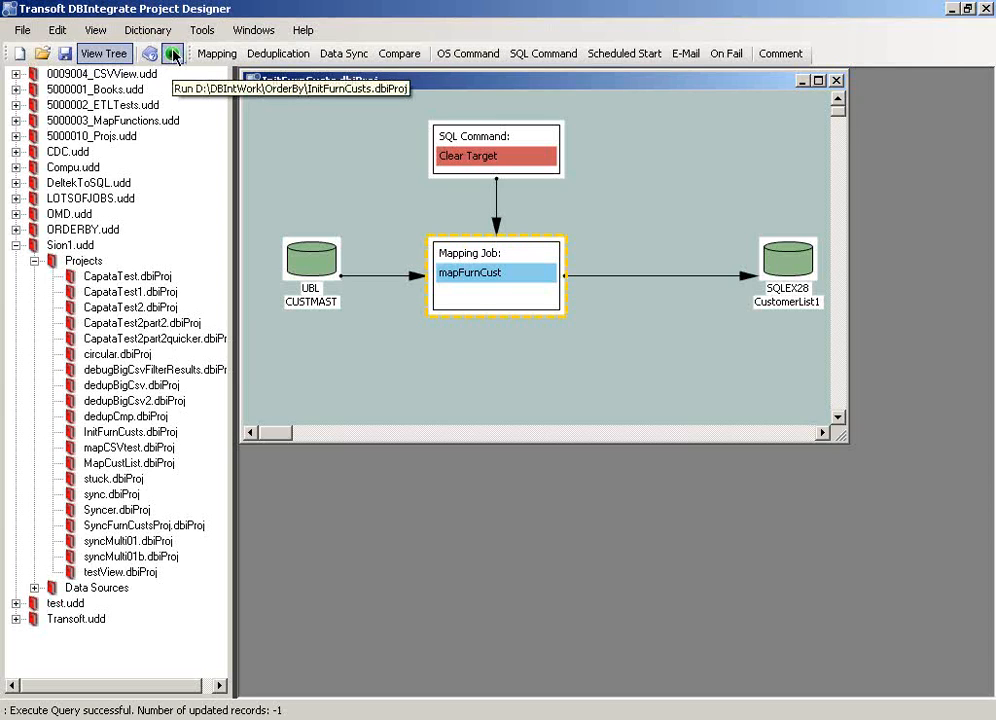
# Step: Run InitFurnCusts and fetch CustomerList1 maximised to confirm all 23 loaded customer rows
pyautogui.click(173, 55)
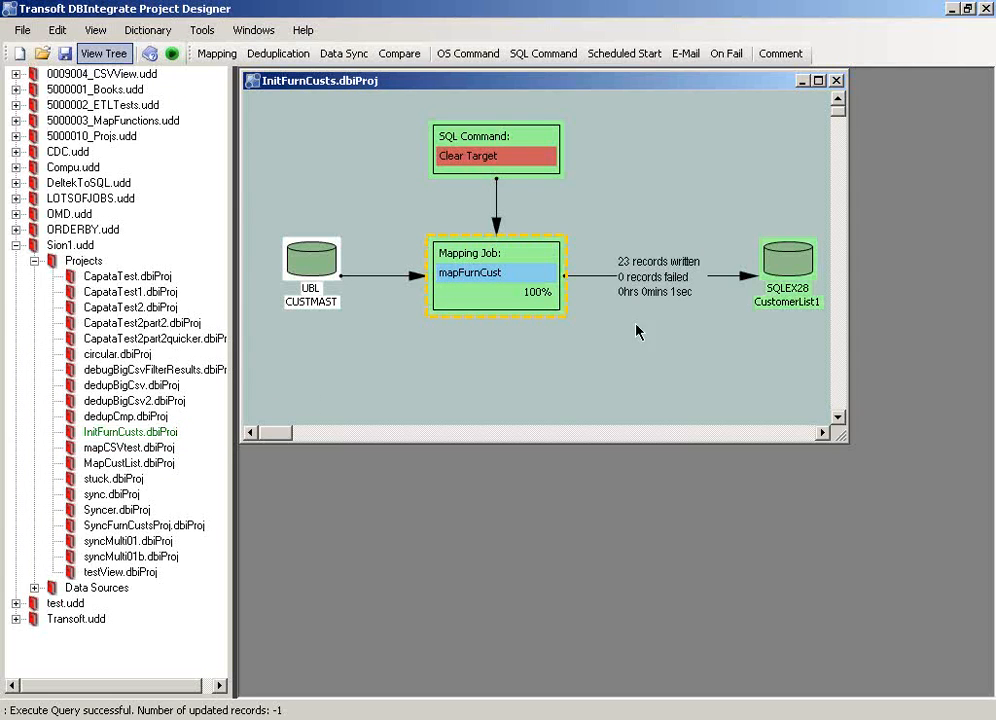
pyautogui.rightClick(782, 263)
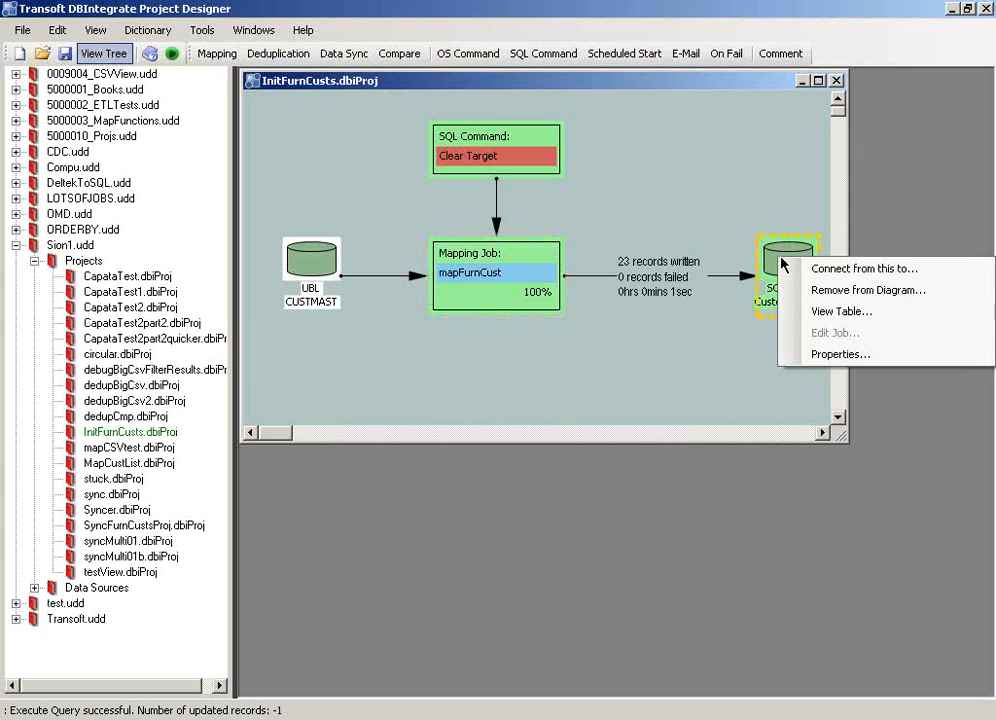
pyautogui.click(801, 313)
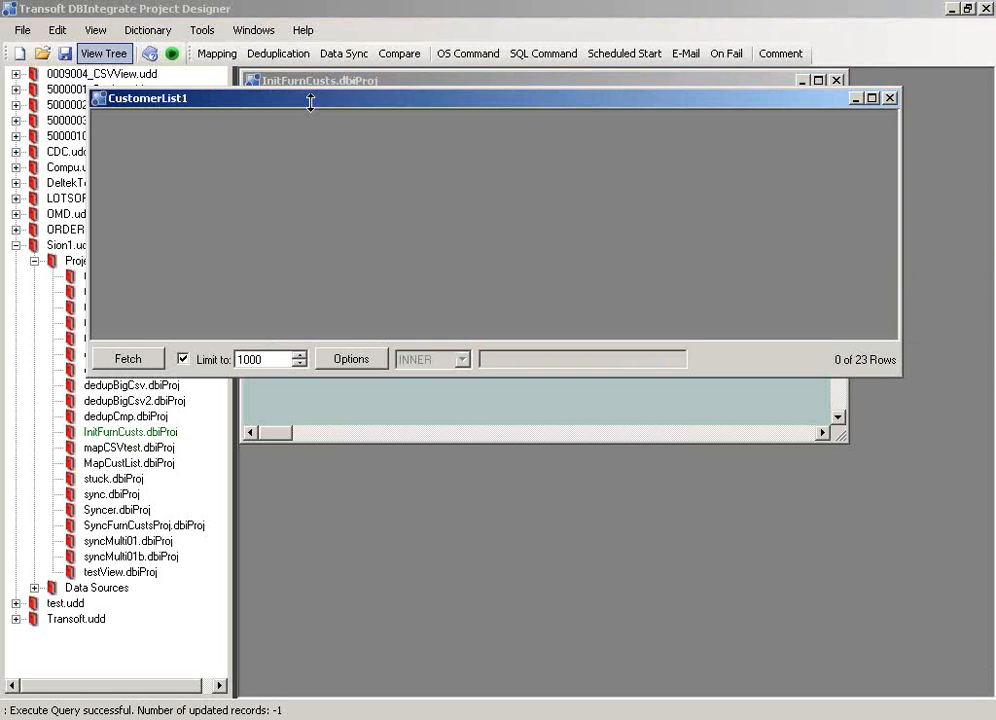
pyautogui.click(136, 362)
pyautogui.doubleClick(436, 99)
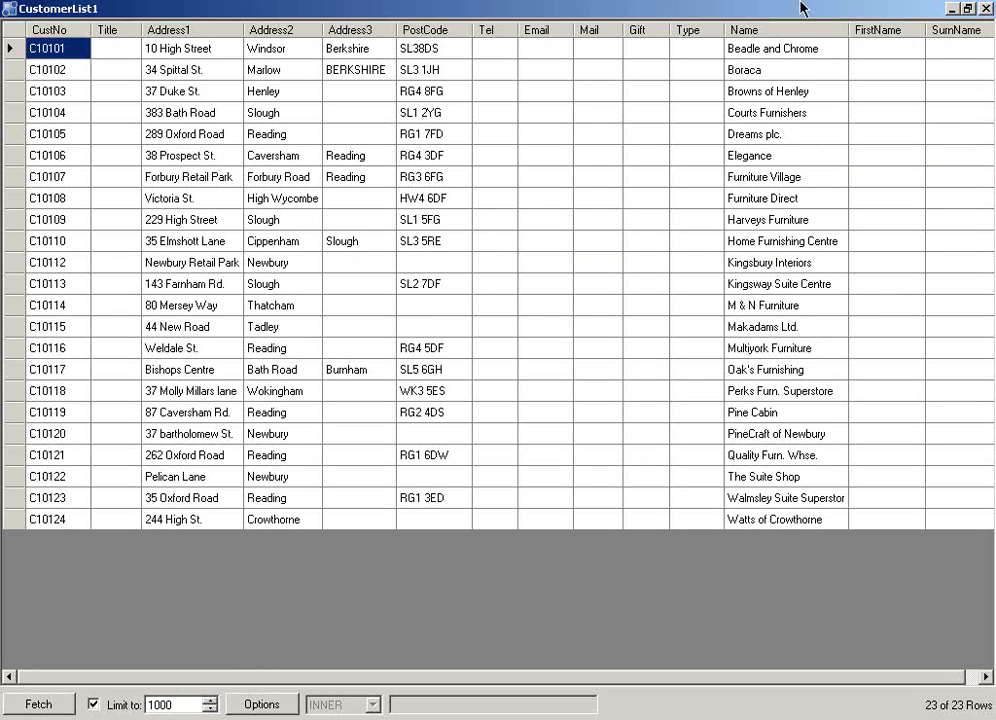
pyautogui.click(985, 10)
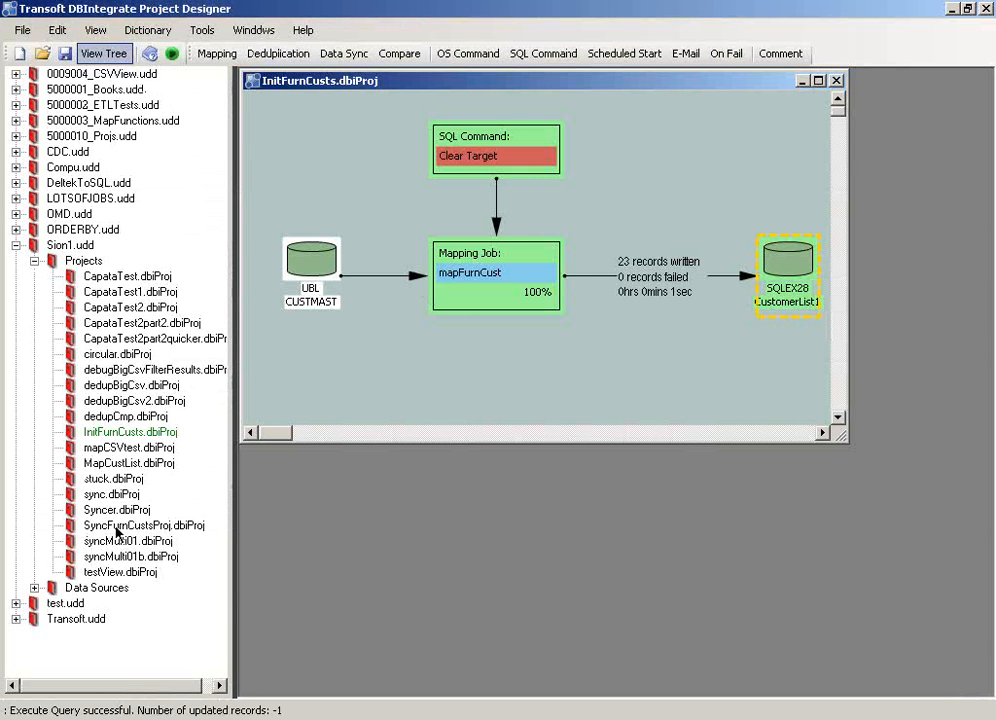
# Step: Open SyncFurnCustsProj.dbiProj and start the CDC service from DBIntegrate Service Control
pyautogui.doubleClick(117, 527)
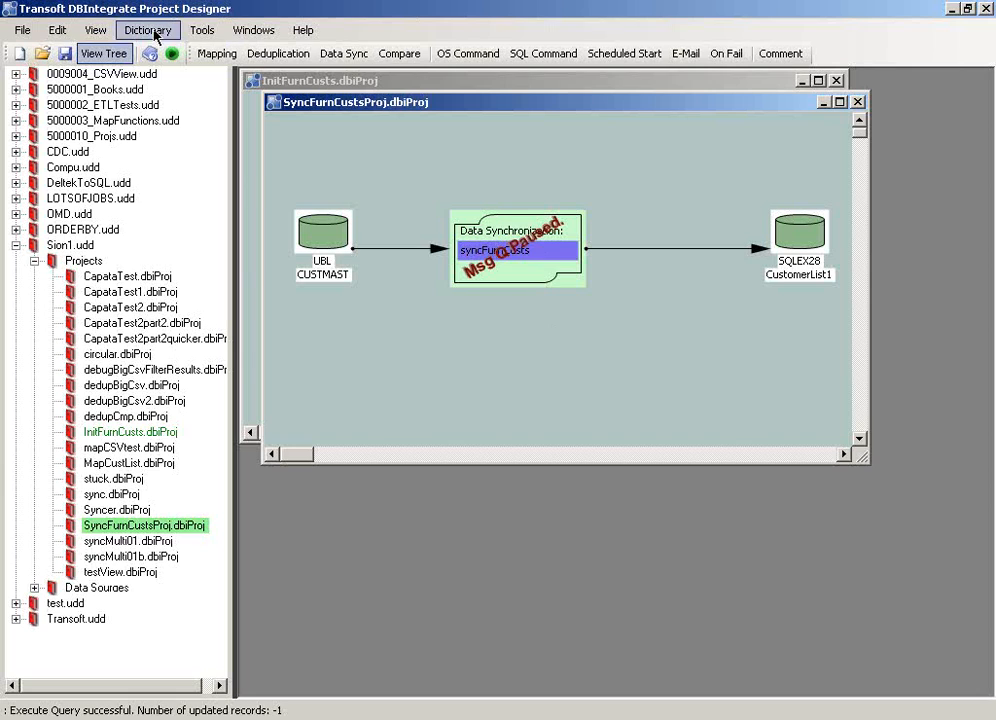
pyautogui.click(201, 31)
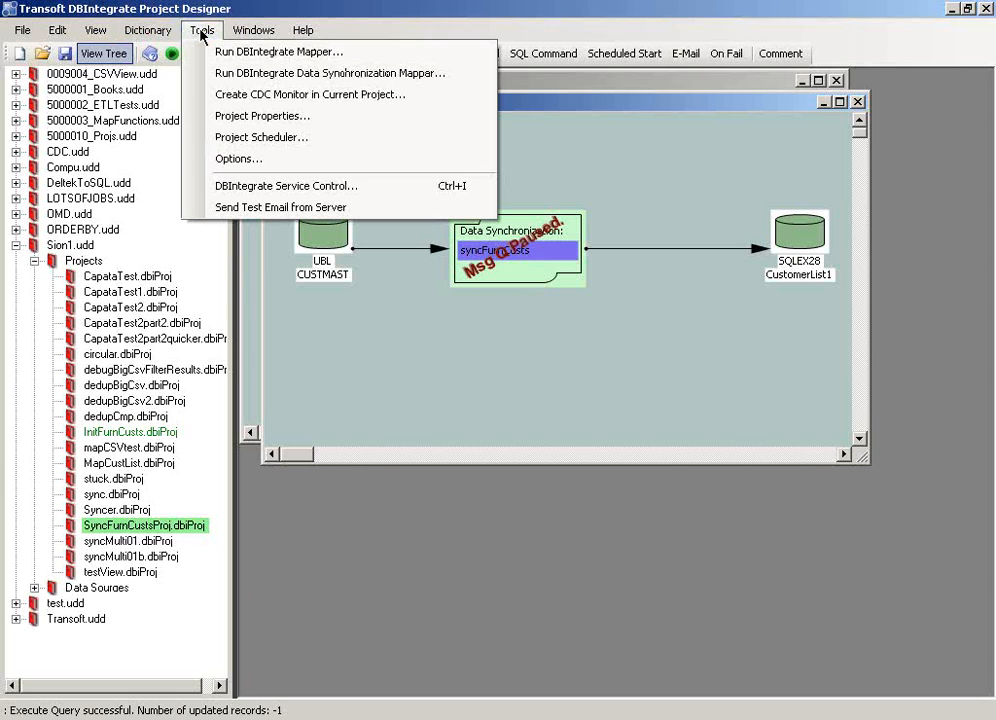
pyautogui.click(288, 186)
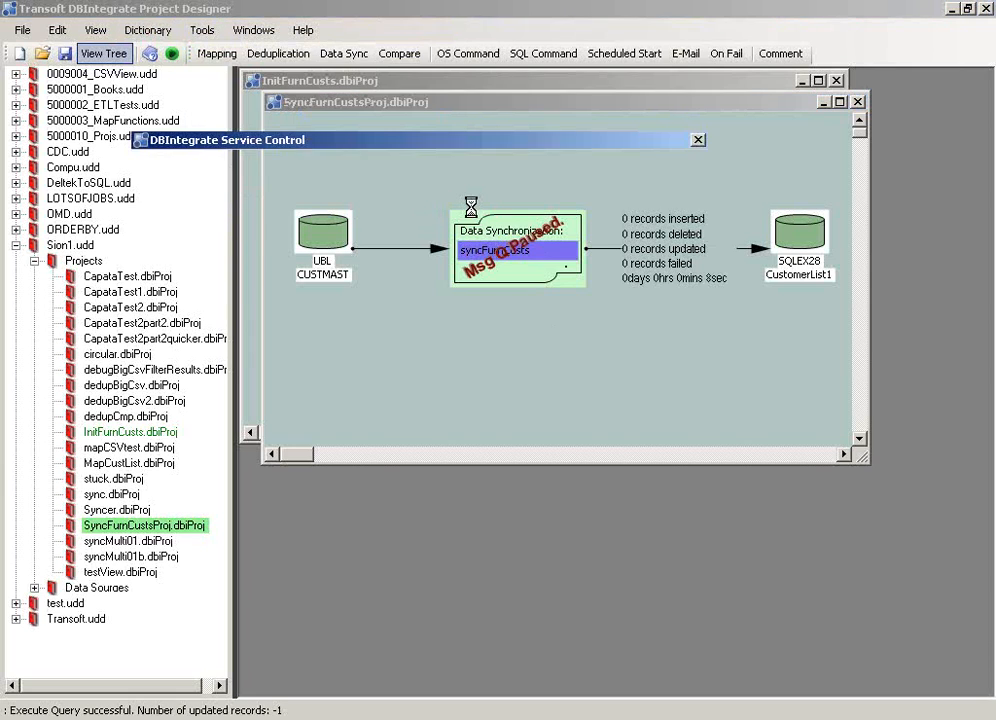
pyautogui.click(484, 293)
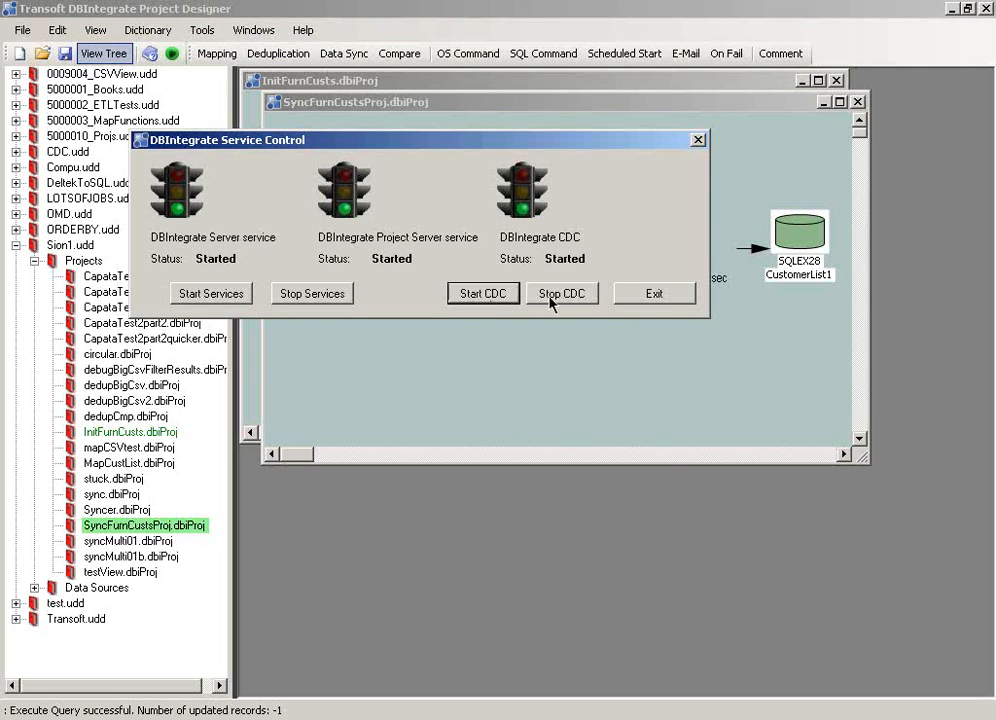
pyautogui.click(651, 292)
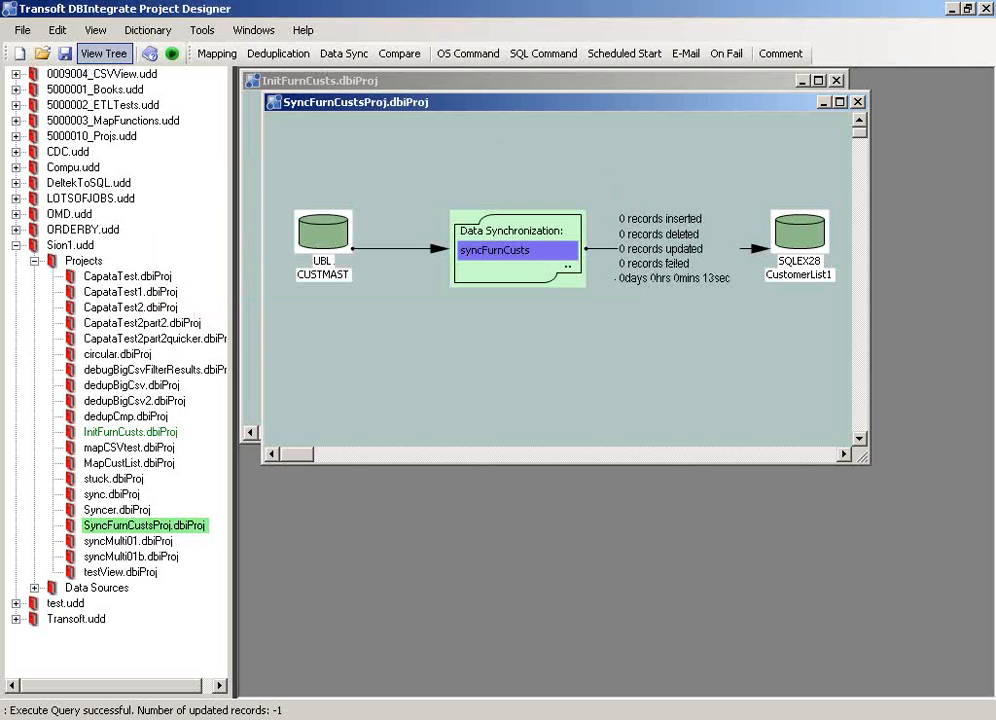
pyautogui.hotkey('alt', 'Tab')
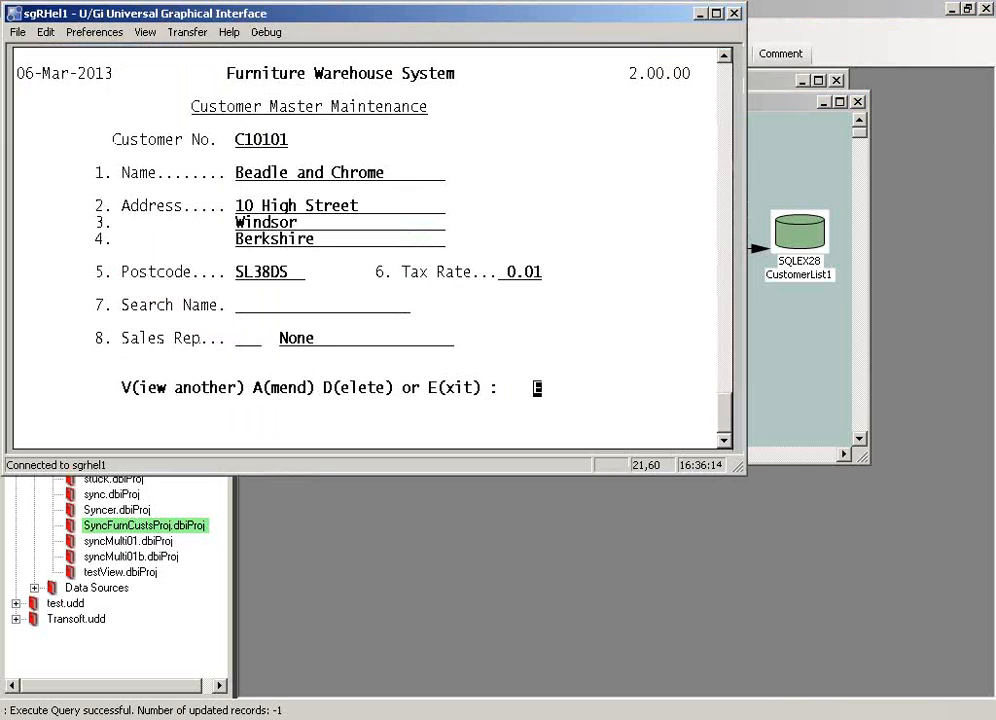
# Step: Enter a new customer number and answer Y to create the new customer record
pyautogui.moveTo(503, 11); pyautogui.dragTo(550, 158)
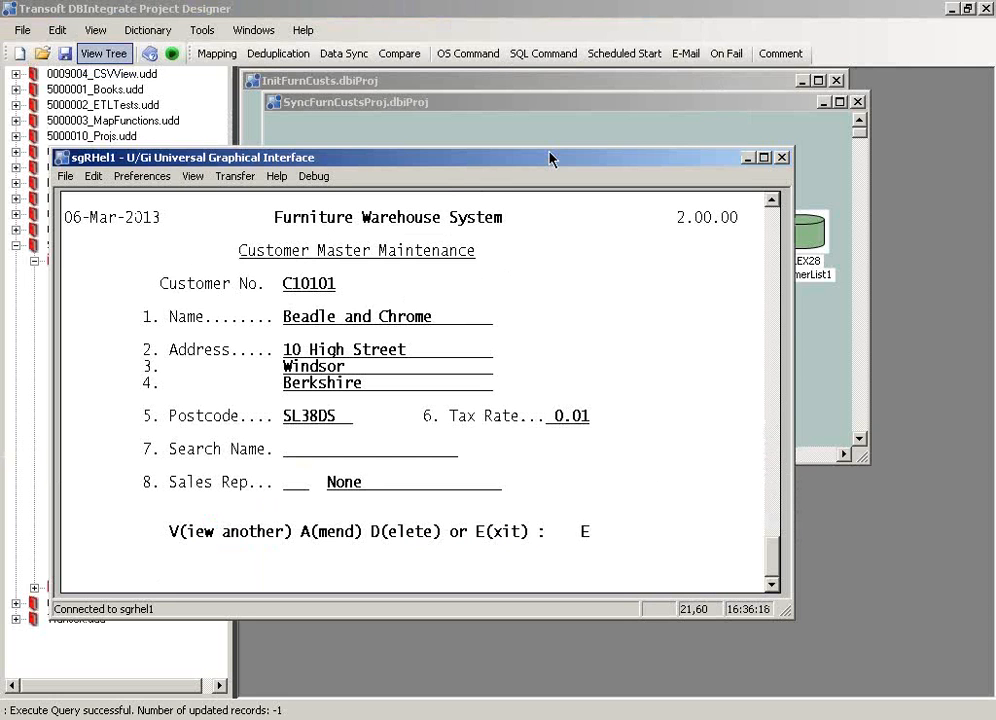
pyautogui.write('V')
pyautogui.press('Return')
pyautogui.write('C10125')
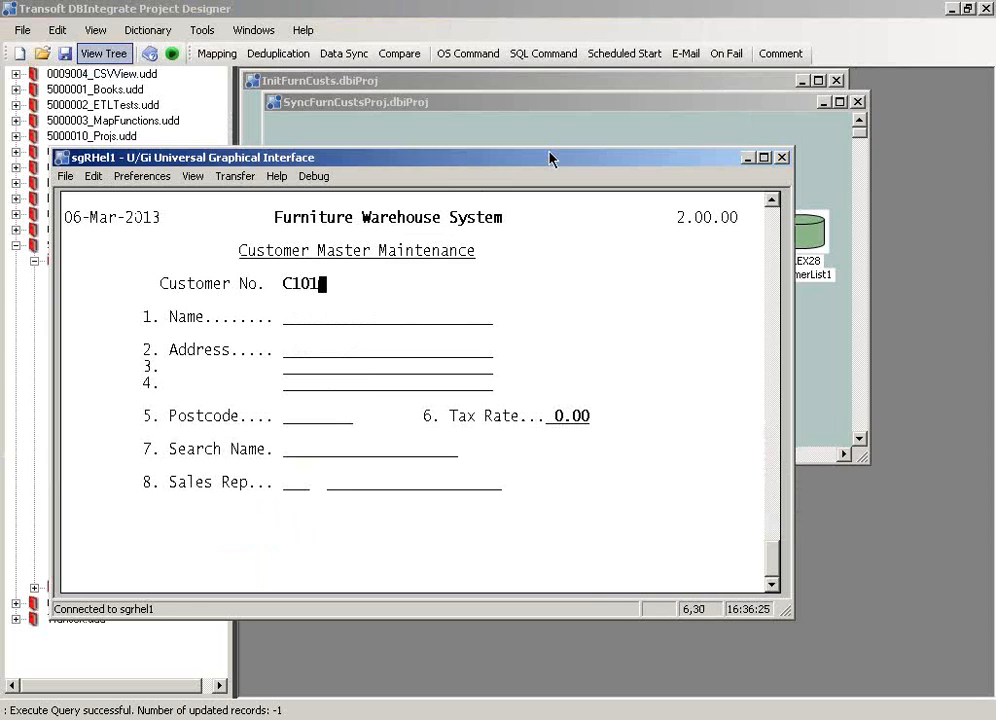
pyautogui.press('Return')
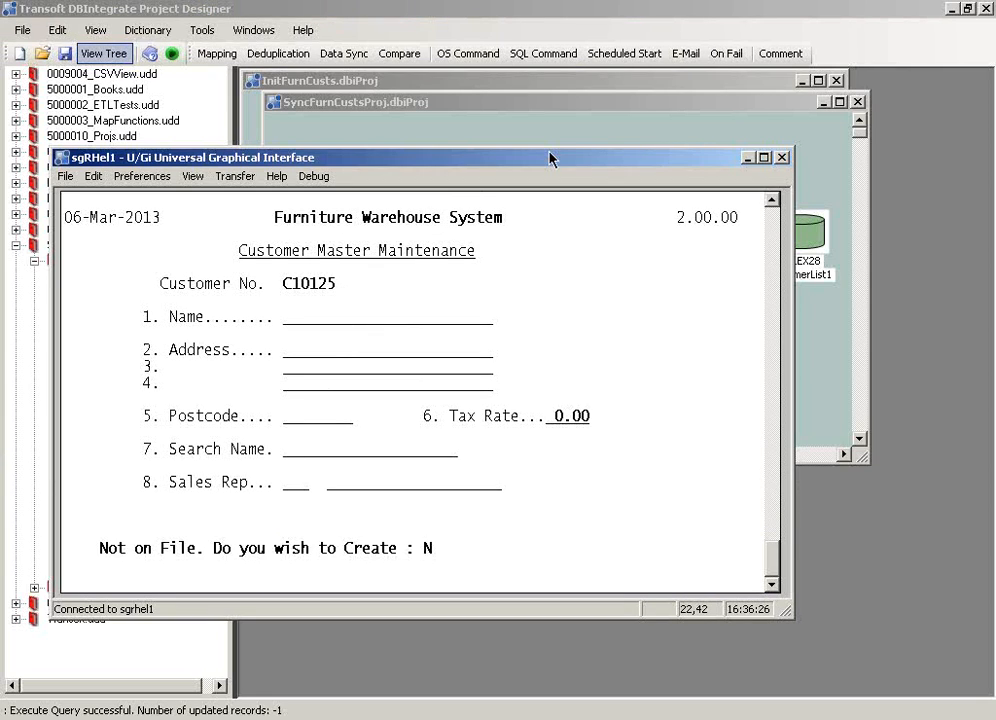
pyautogui.write('Y')
pyautogui.press('Return')
# Step: Fill in the customer's name and address lines, ending with the county Berkshire
pyautogui.write('Sion')
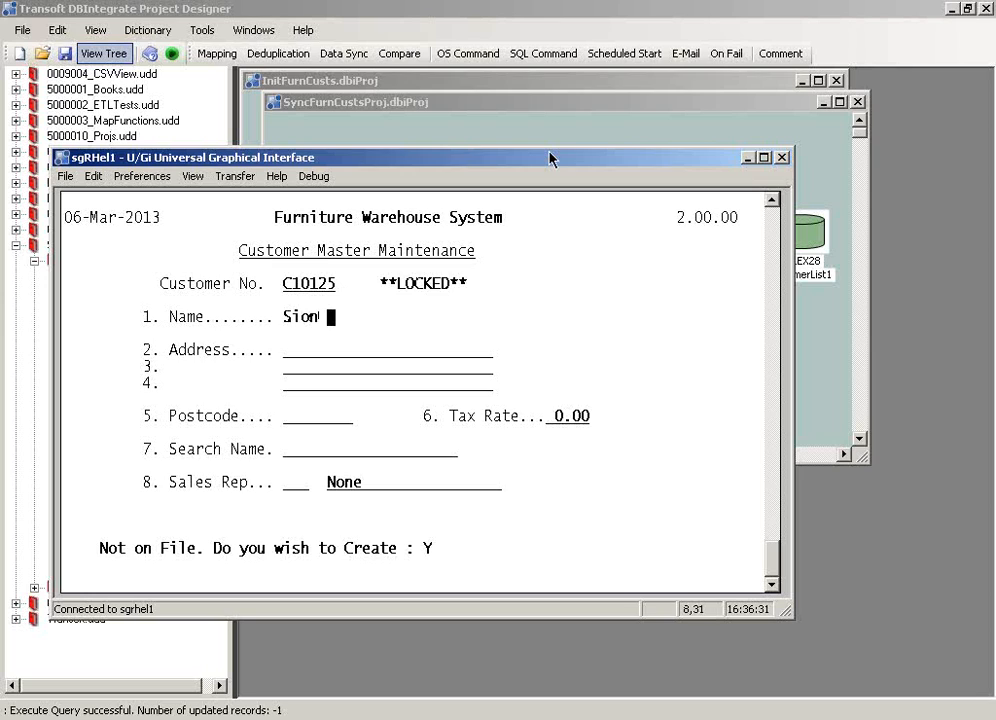
pyautogui.write(' Roberts')
pyautogui.press('Return')
pyautogui.write('1 C')
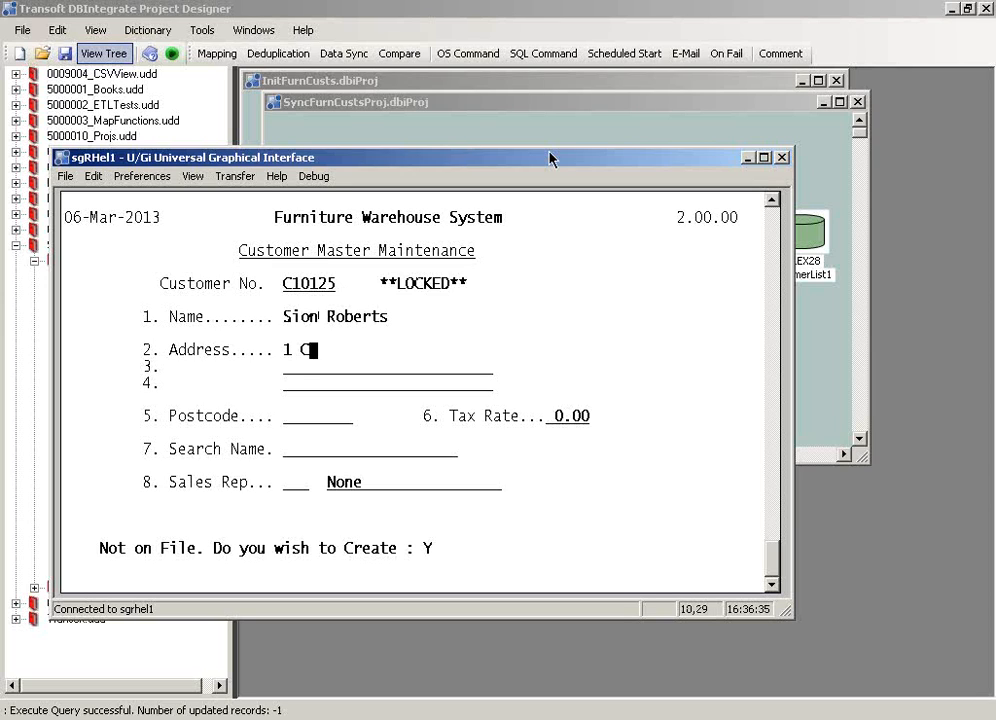
pyautogui.write('loud S')
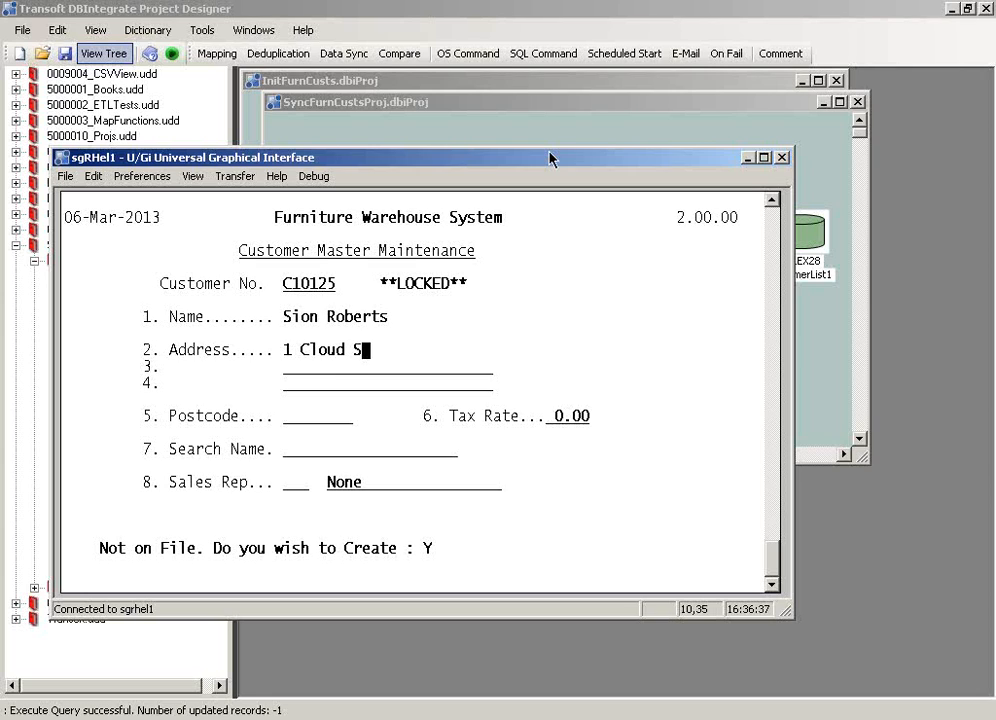
pyautogui.write('treet')
pyautogui.press('Return')
pyautogui.write('Windsoe')
pyautogui.press('BackSpace')
pyautogui.write('r')
pyautogui.press('Return')
pyautogui.write('B')
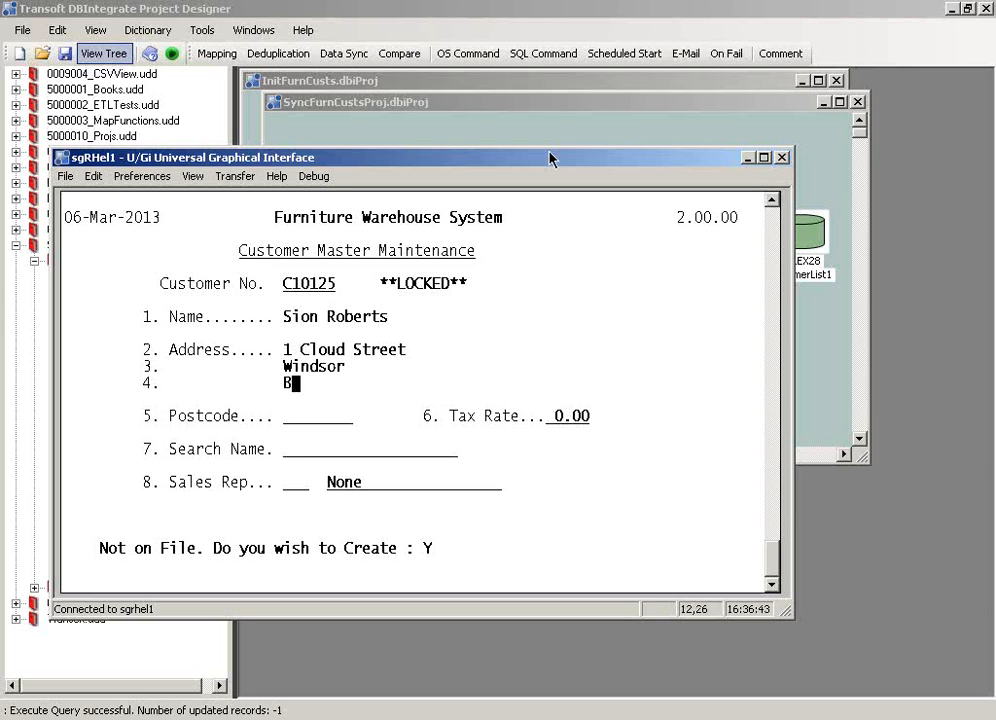
pyautogui.write('erkshire')
pyautogui.press('Return')
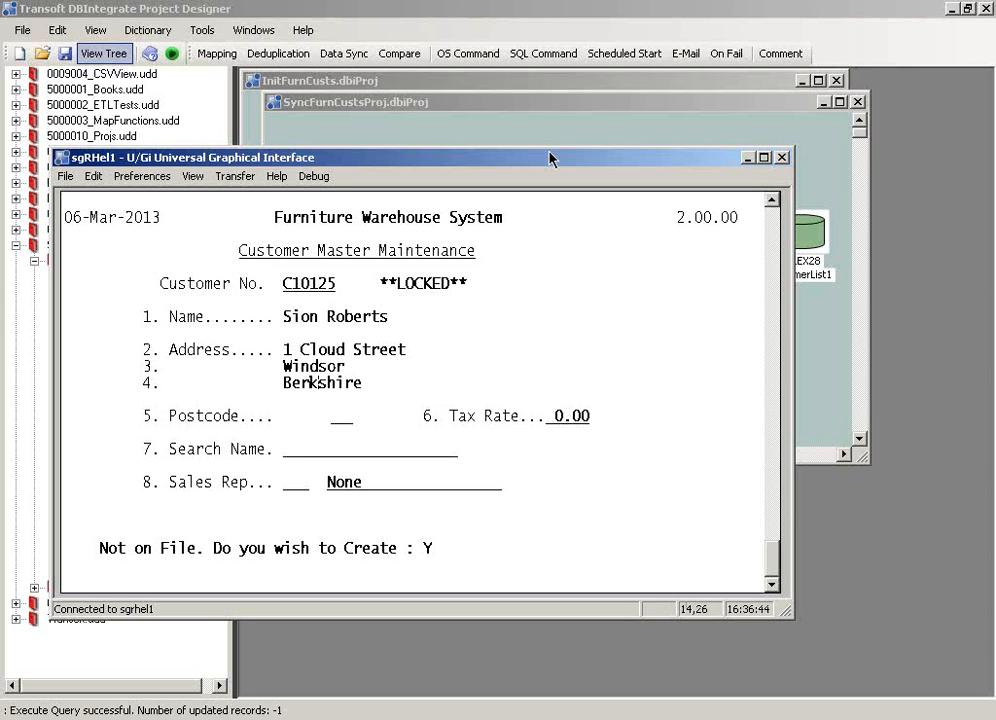
# Step: Enter the postcode and search name, keep the 0.00 tax rate, set sales rep R04, and exit
pyautogui.write('S')
pyautogui.write('8DS')
pyautogui.press('Return')
pyautogui.press('Return')
pyautogui.write('SION')
pyautogui.press('Return')
pyautogui.write('R04')
pyautogui.press('Return')
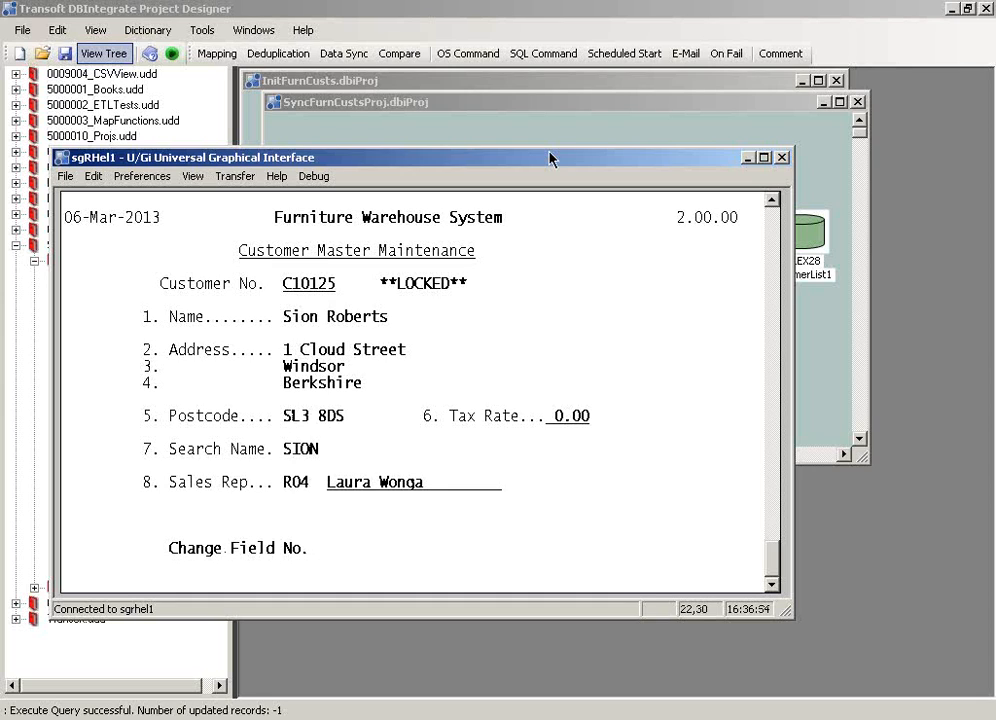
pyautogui.press('Return')
pyautogui.press('Return')
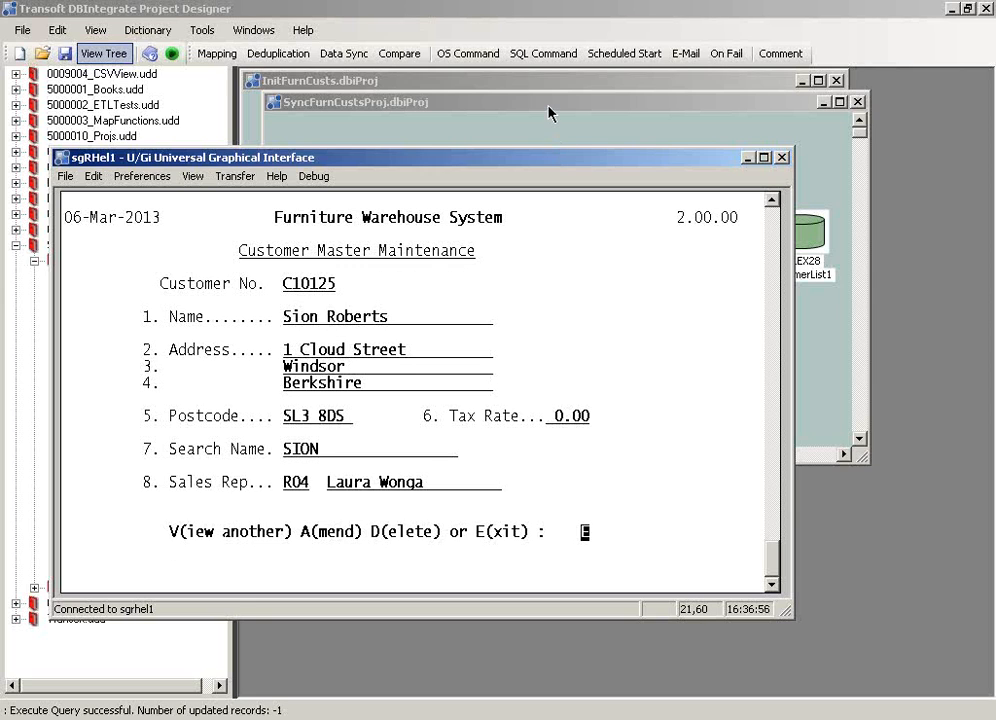
pyautogui.press('Return')
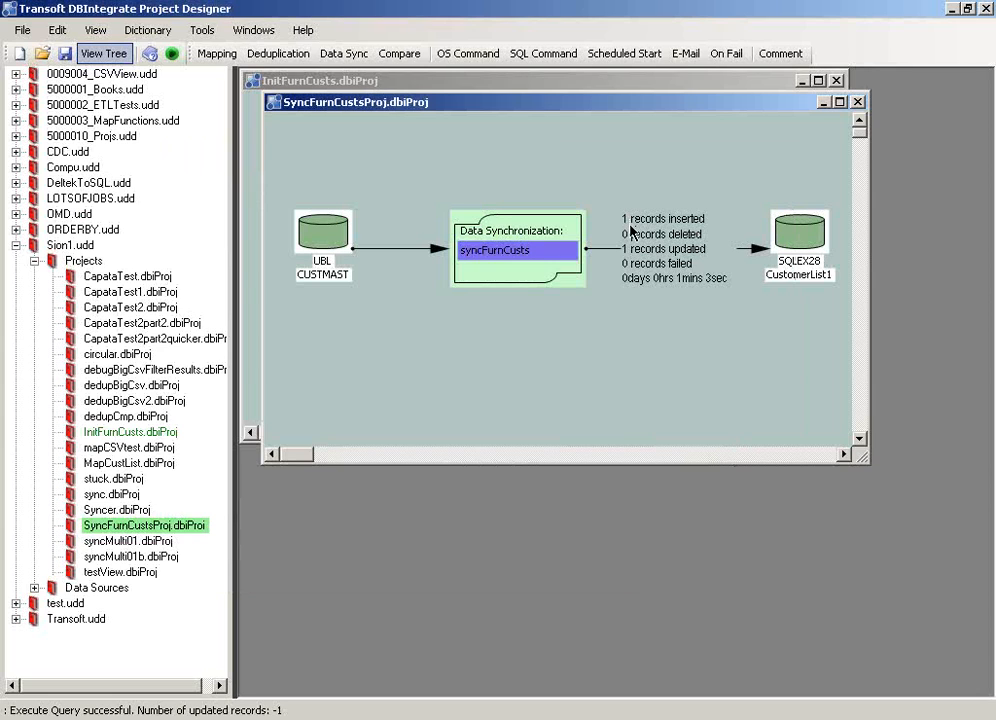
# Step: Fetch the CustomerList1 table and scroll to its last row, now 24 of 24
pyautogui.rightClick(797, 242)
pyautogui.click(814, 296)
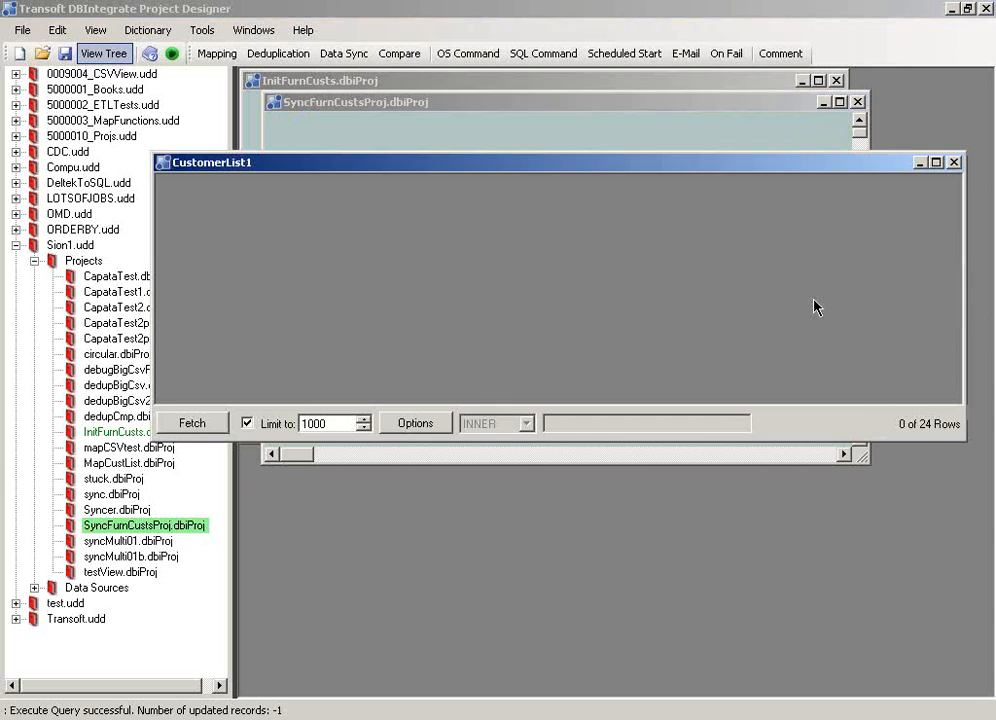
pyautogui.click(205, 422)
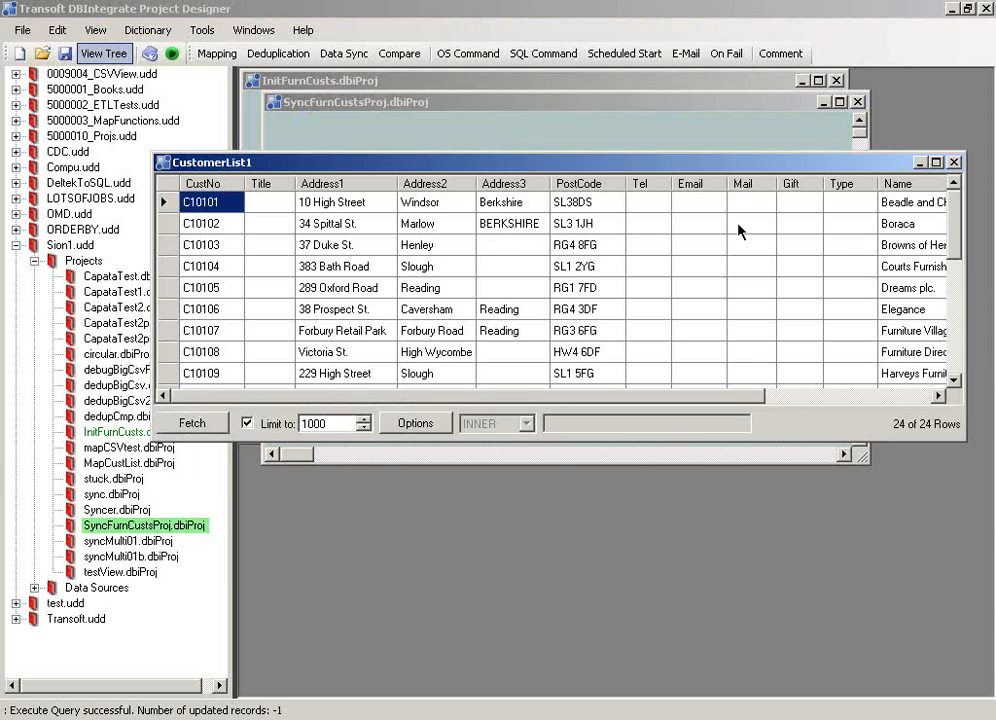
pyautogui.moveTo(956, 192); pyautogui.dragTo(958, 357)
# Step: Inspect the newest customer's Address1, Title, Name and Address3 values in the grid
pyautogui.click(343, 372)
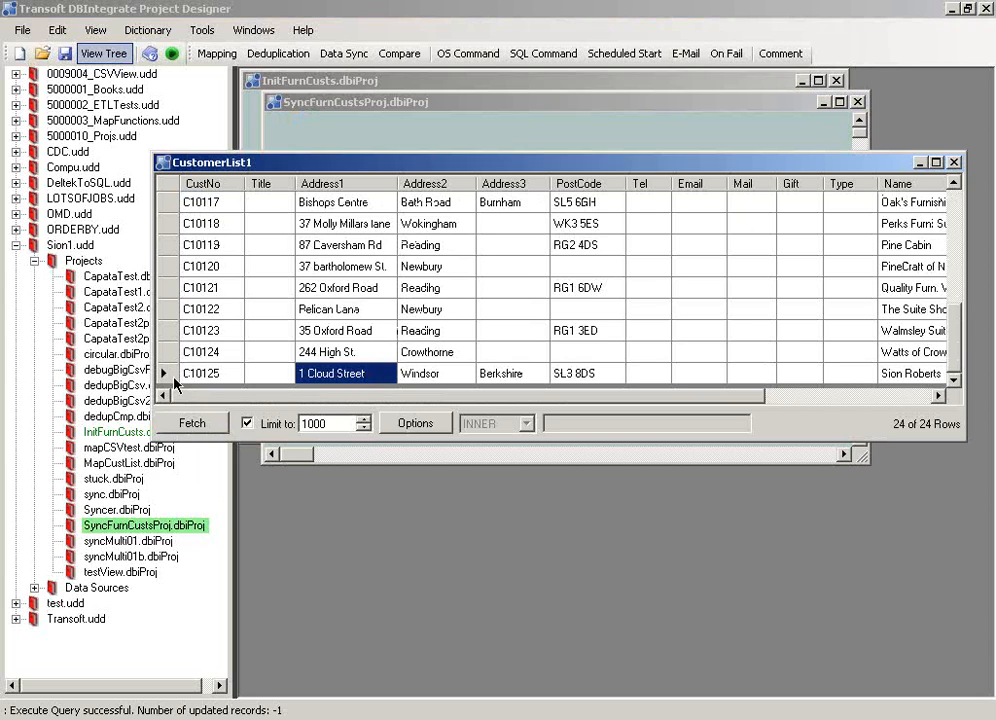
pyautogui.click(263, 377)
pyautogui.moveTo(298, 402); pyautogui.dragTo(527, 401)
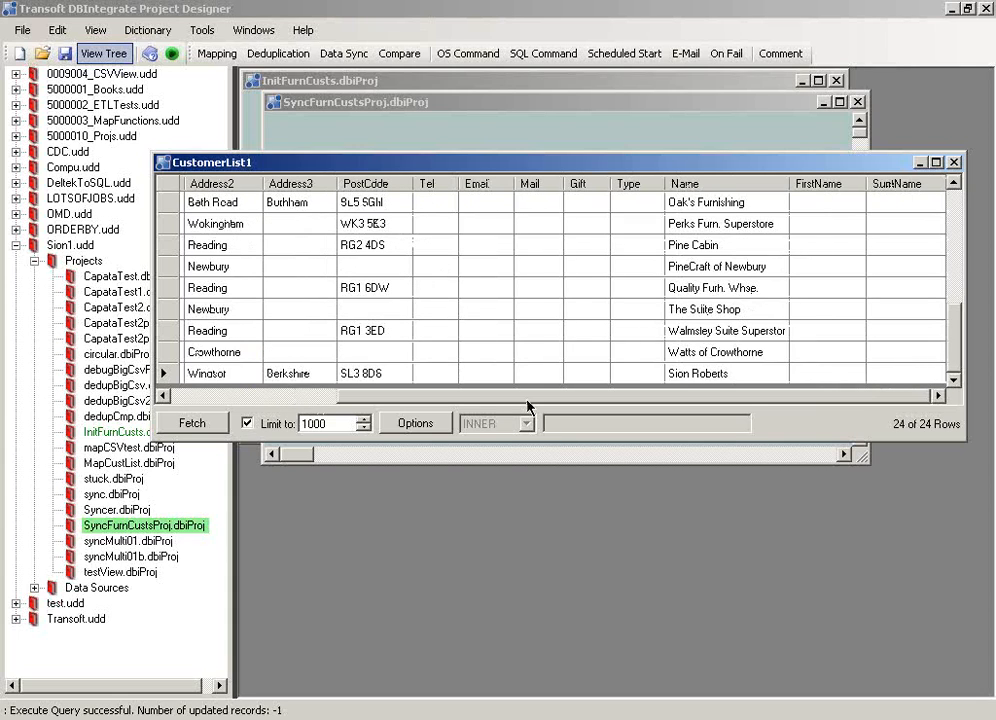
pyautogui.moveTo(527, 402); pyautogui.dragTo(472, 400)
pyautogui.moveTo(572, 177); pyautogui.dragTo(521, 140)
pyautogui.moveTo(556, 356); pyautogui.dragTo(668, 357)
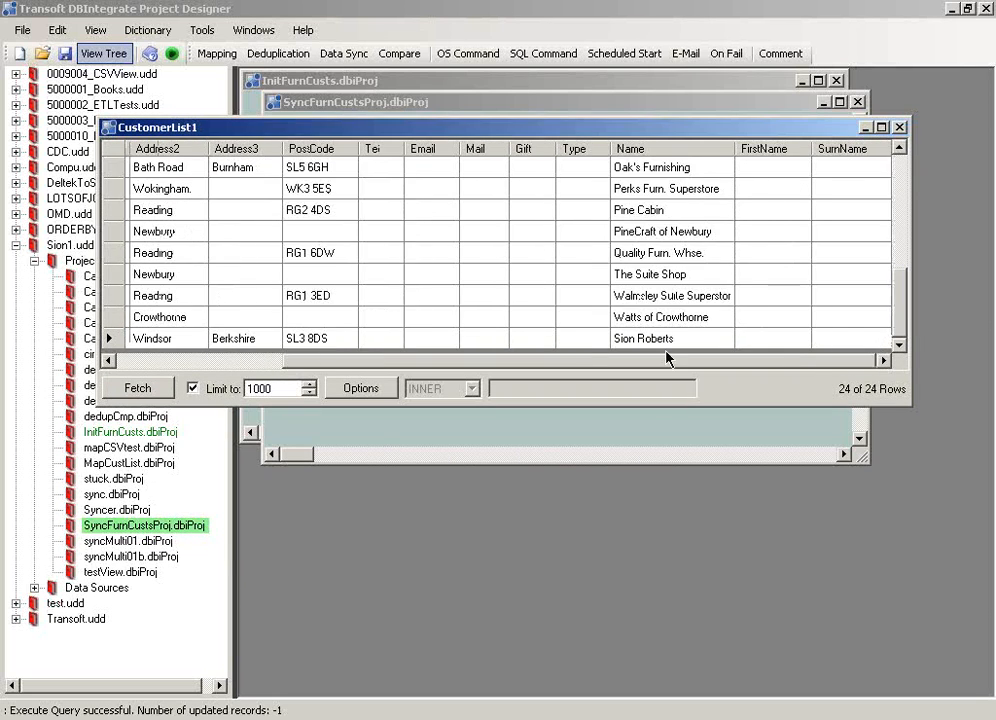
pyautogui.click(636, 339)
pyautogui.click(222, 338)
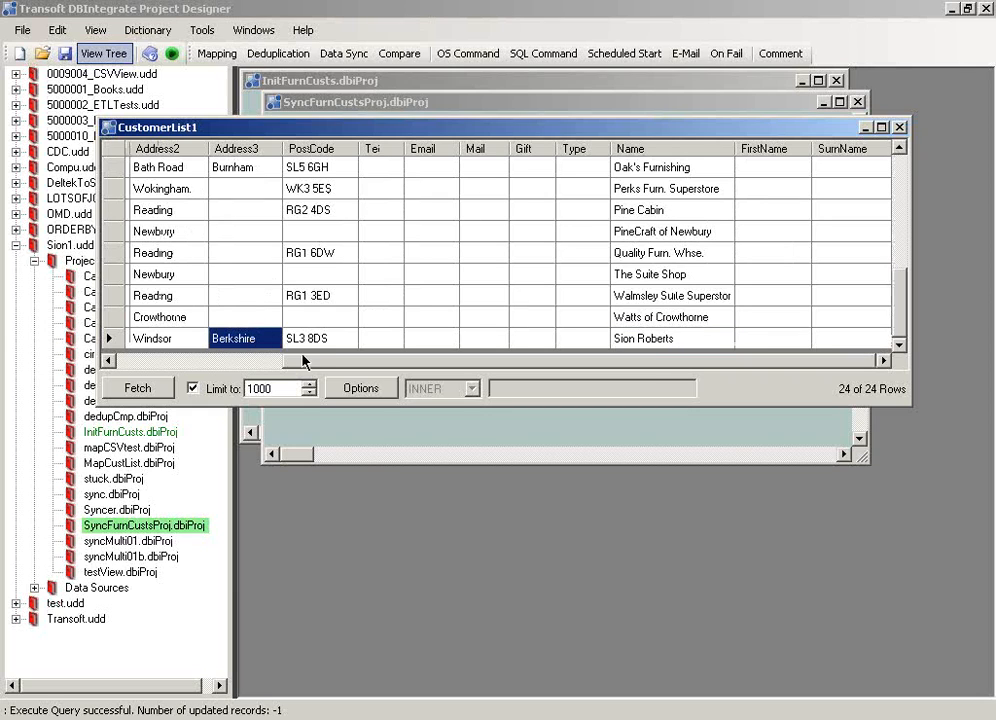
pyautogui.moveTo(309, 362); pyautogui.dragTo(190, 362)
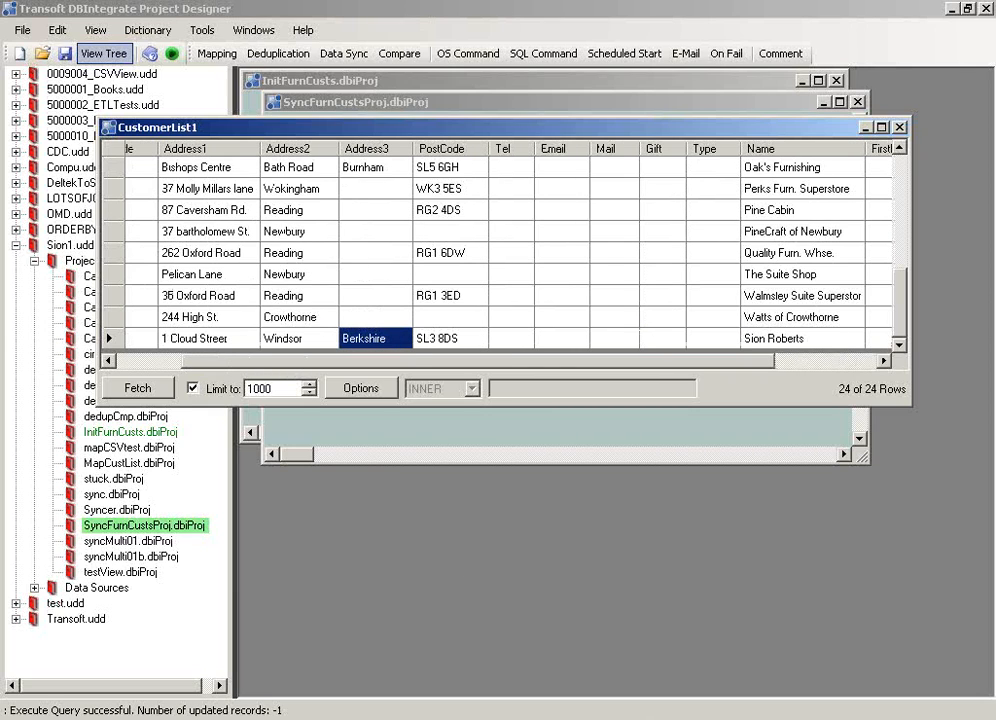
pyautogui.hotkey('alt', 'Tab')
# Step: Amend field 2, changing the first address line's house number to 2, and save the update
pyautogui.write('A')
pyautogui.press('Return')
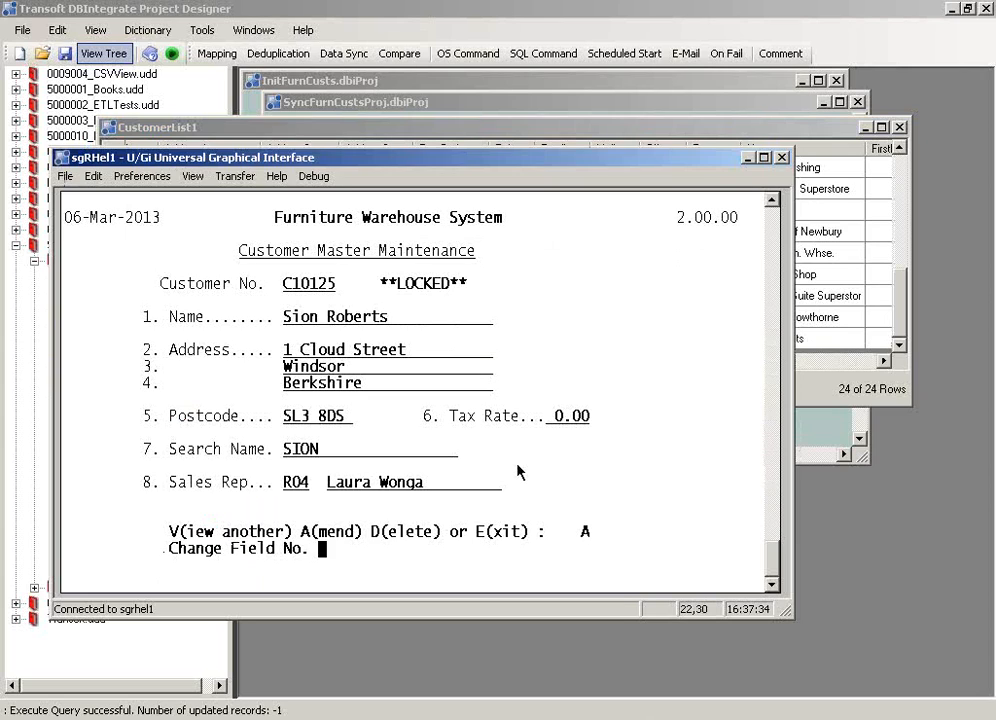
pyautogui.write('2')
pyautogui.press('Return')
pyautogui.write('2')
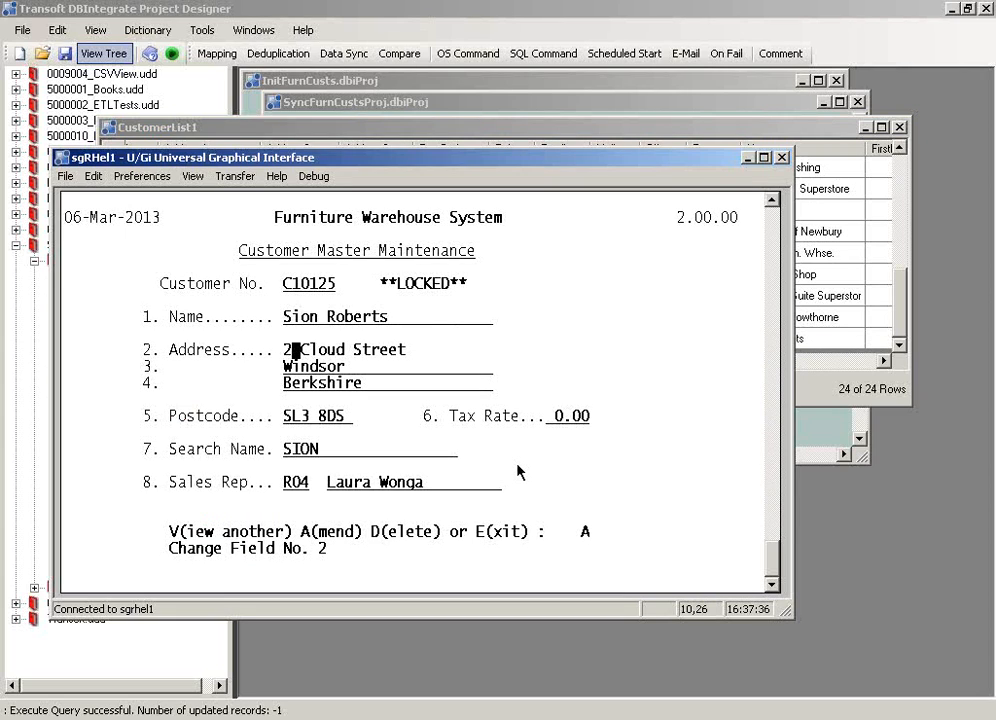
pyautogui.press('Return')
pyautogui.press('Return')
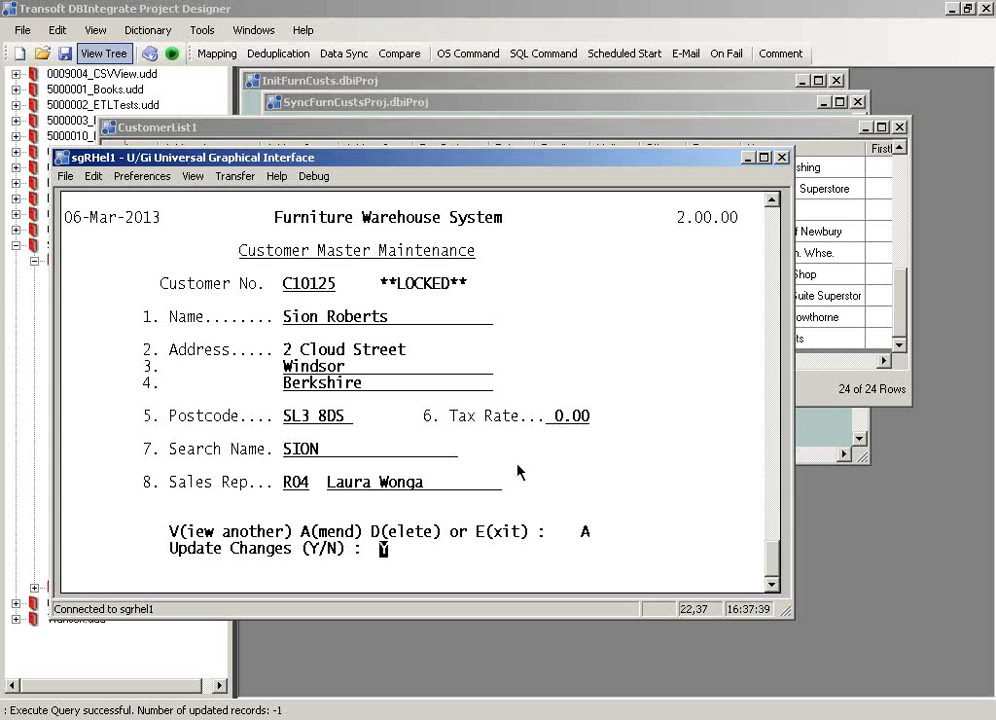
pyautogui.press('Return')
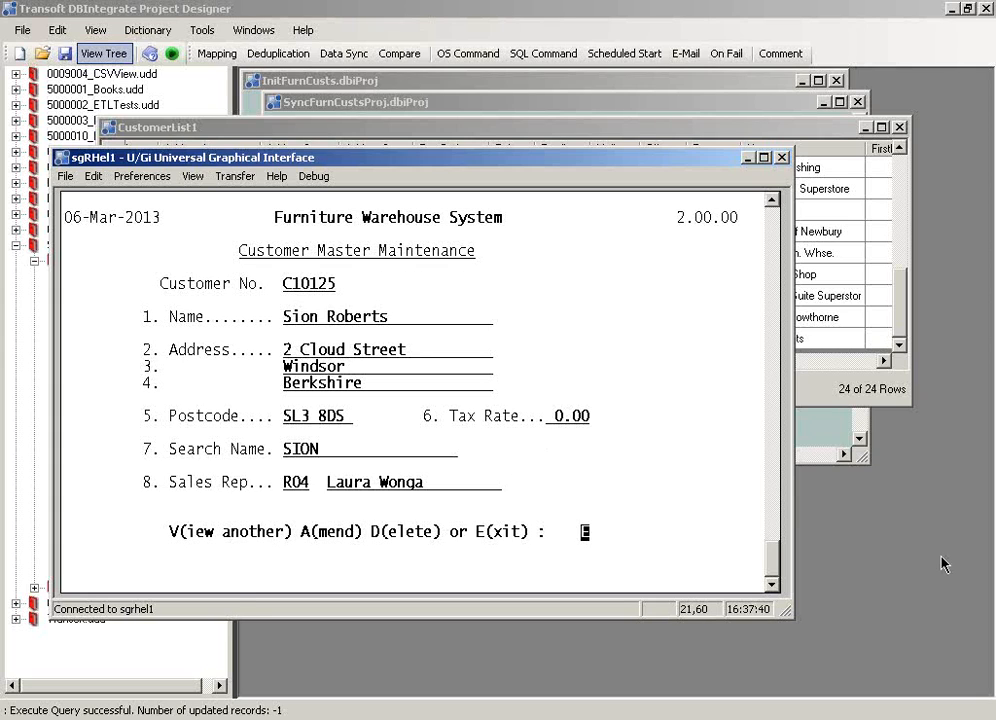
pyautogui.press('Return')
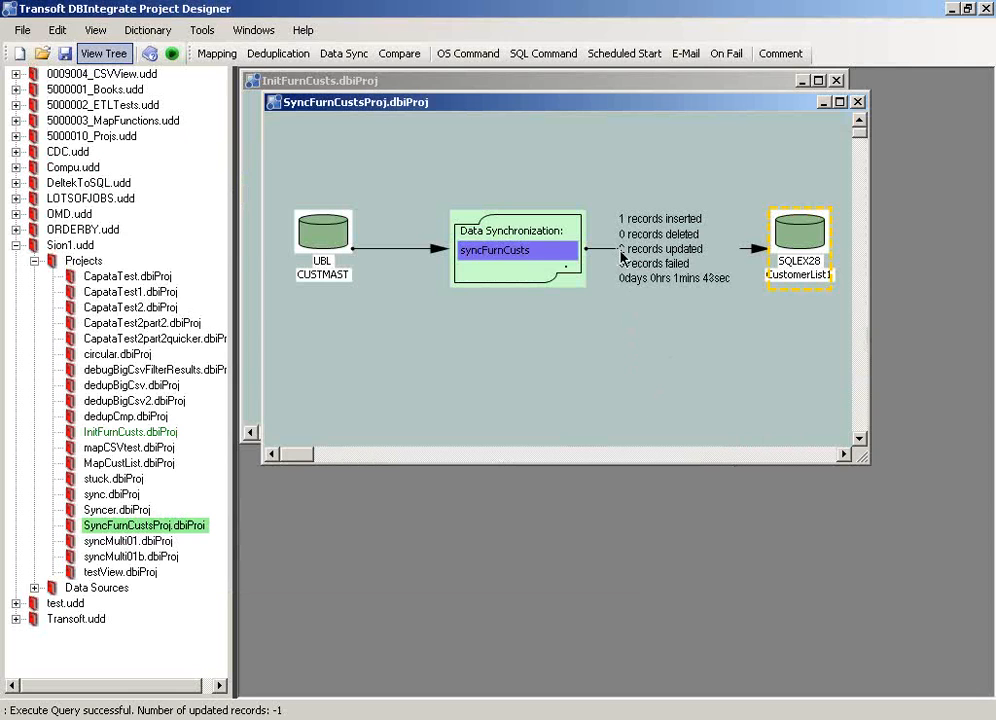
# Step: Refetch CustomerList1 and check the last row's Address1 cell shows the amended house number
pyautogui.hotkey('alt', 'Tab')
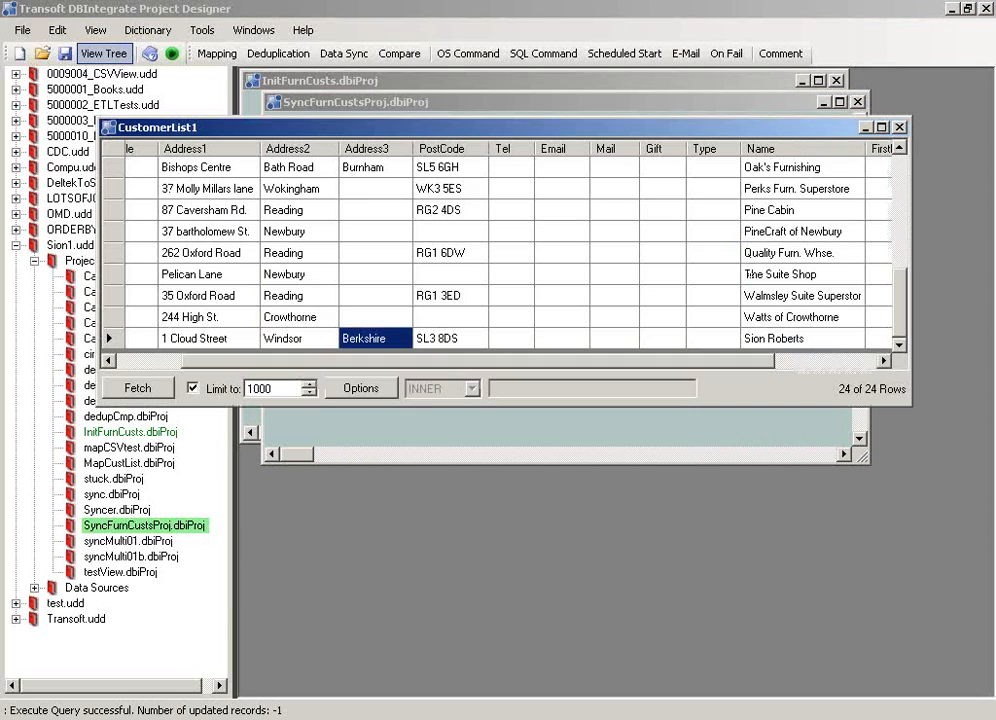
pyautogui.click(131, 394)
pyautogui.moveTo(901, 211); pyautogui.dragTo(901, 340)
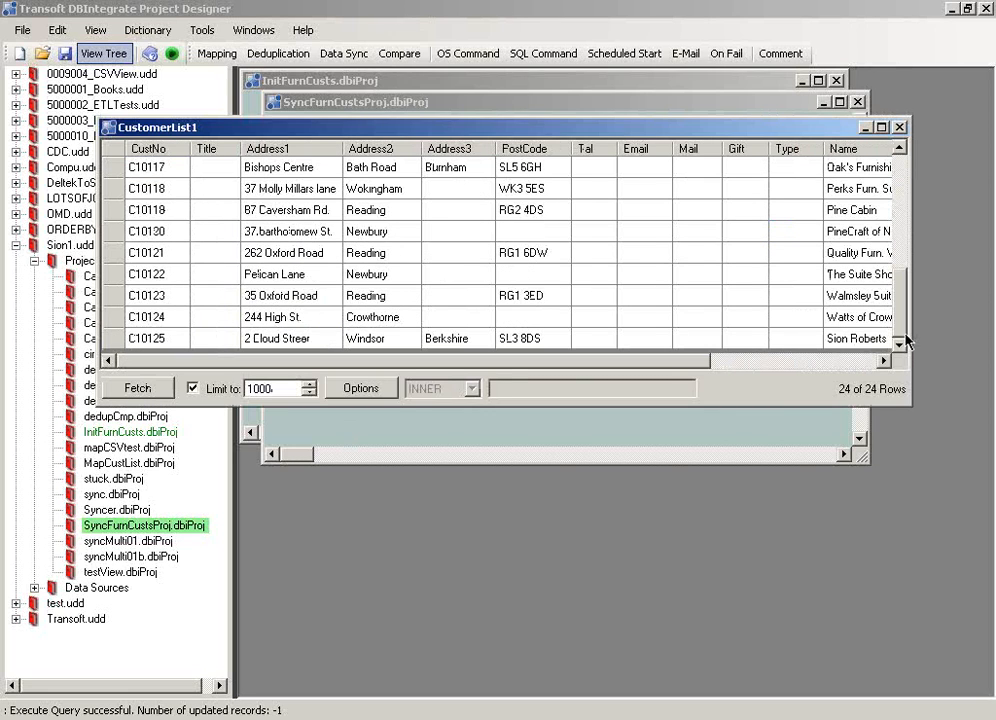
pyautogui.click(248, 341)
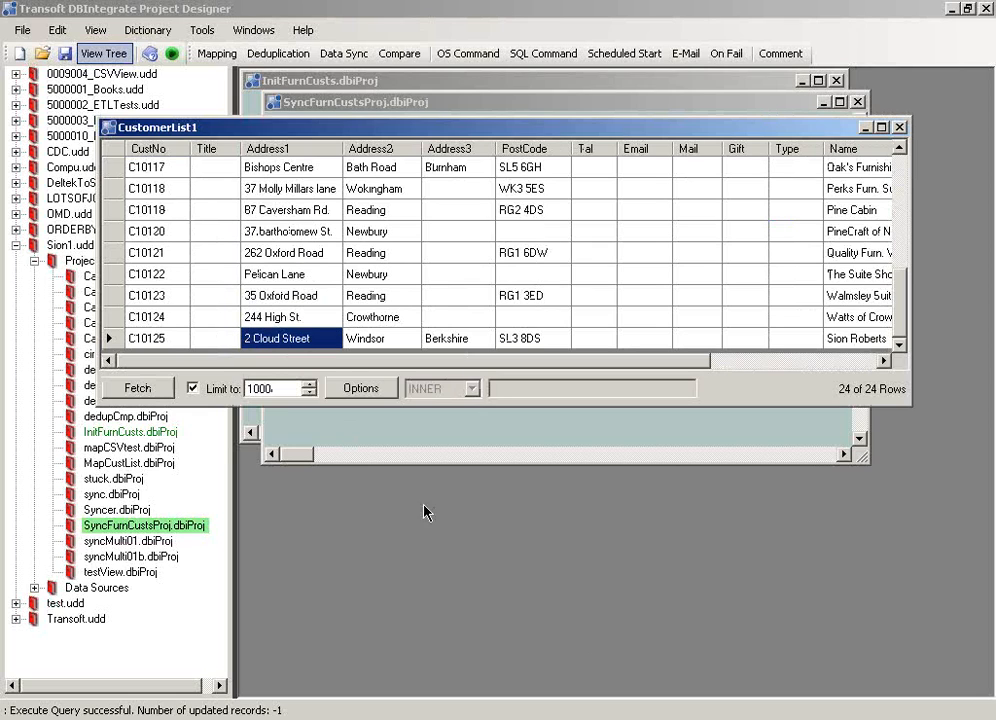
# Step: Delete the newest customer record in the Furniture Warehouse terminal using the D option, confirming the deletion
pyautogui.hotkey('alt', 'Tab')
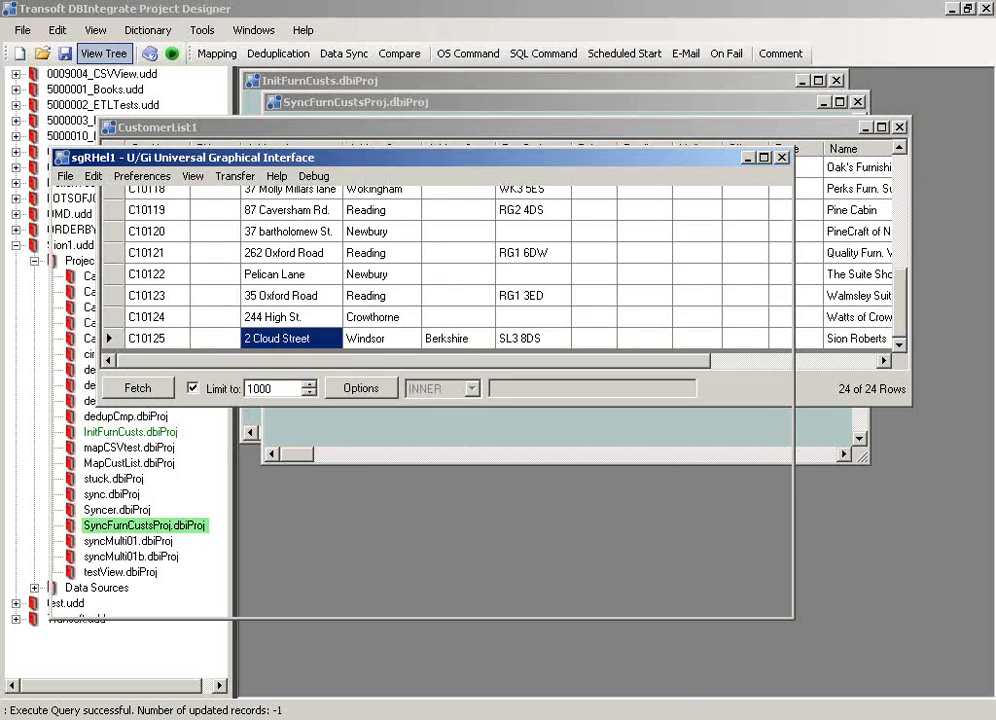
pyautogui.write('D(elete) or E(xit) :   D')
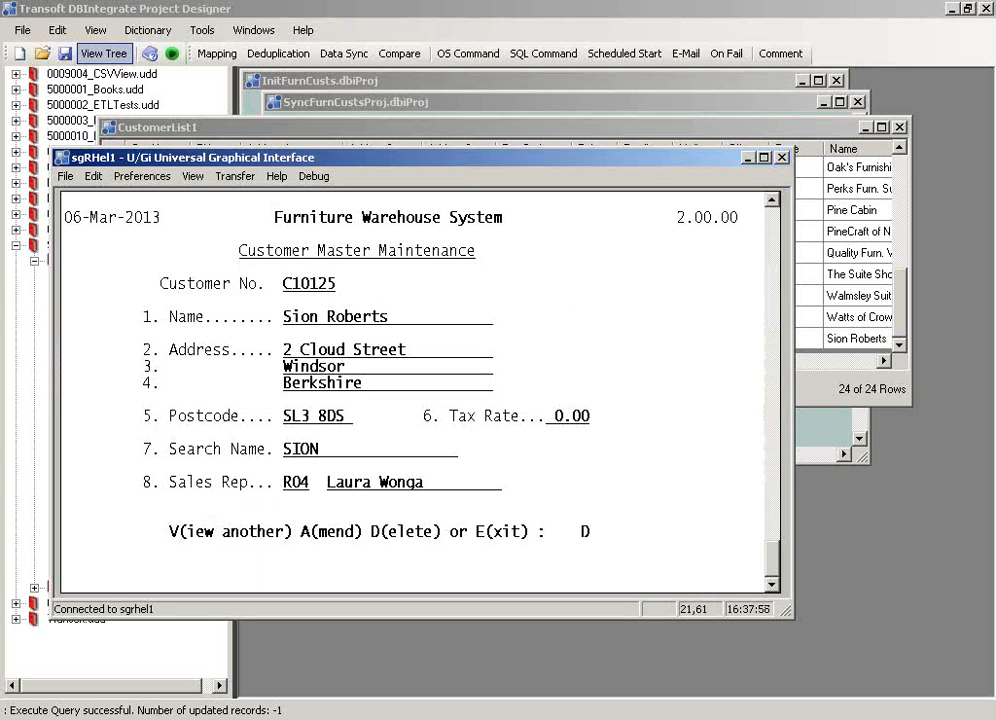
pyautogui.press('Return')
pyautogui.press('Return')
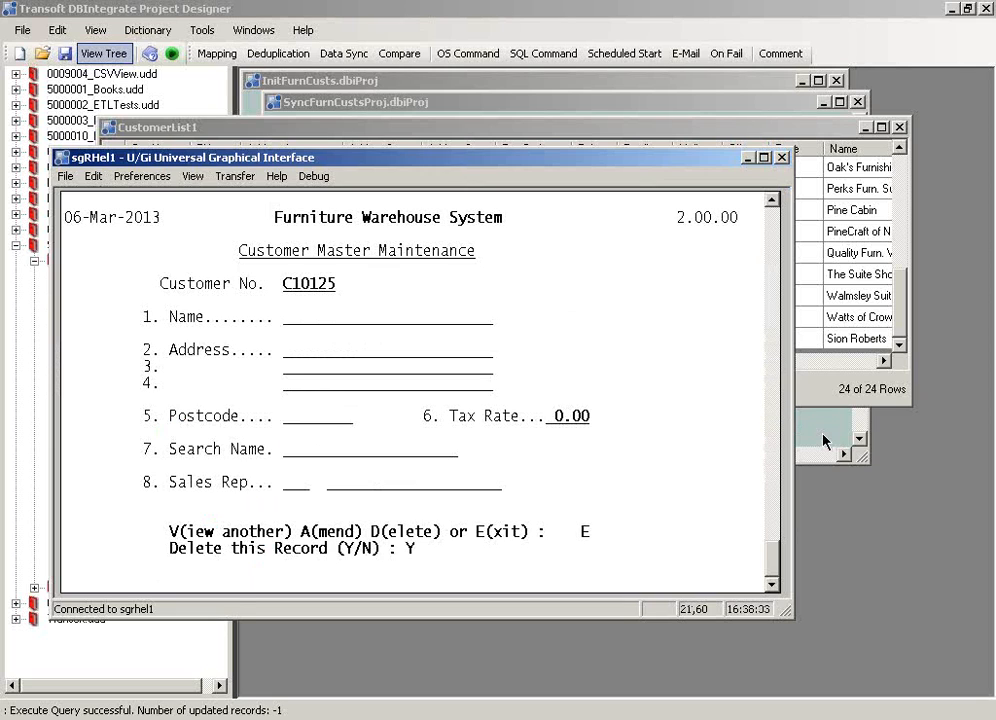
pyautogui.press('Return')
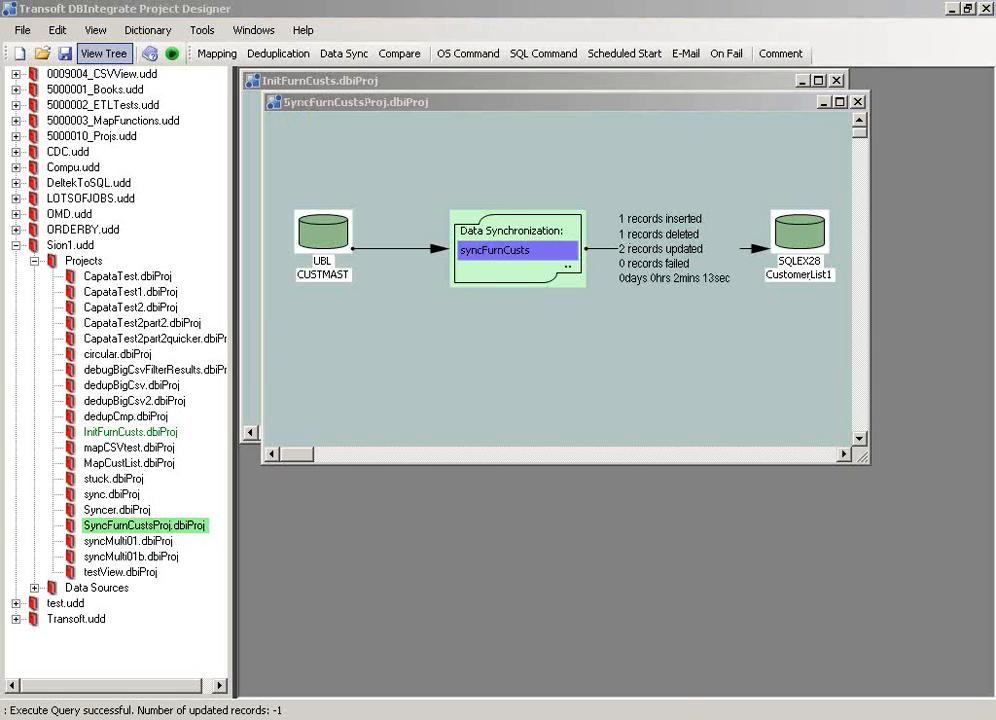
# Step: Refetch the CustomerList1 table, check it ends at C10124 with 23 rows, then close it
pyautogui.click(122, 385)
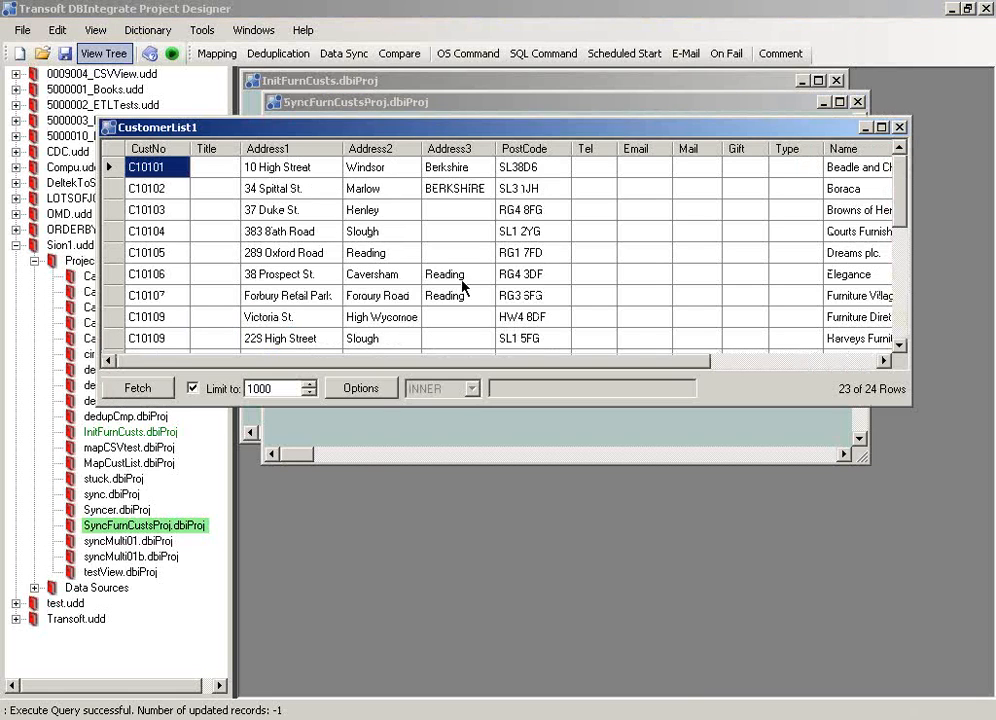
pyautogui.moveTo(903, 170); pyautogui.dragTo(903, 305)
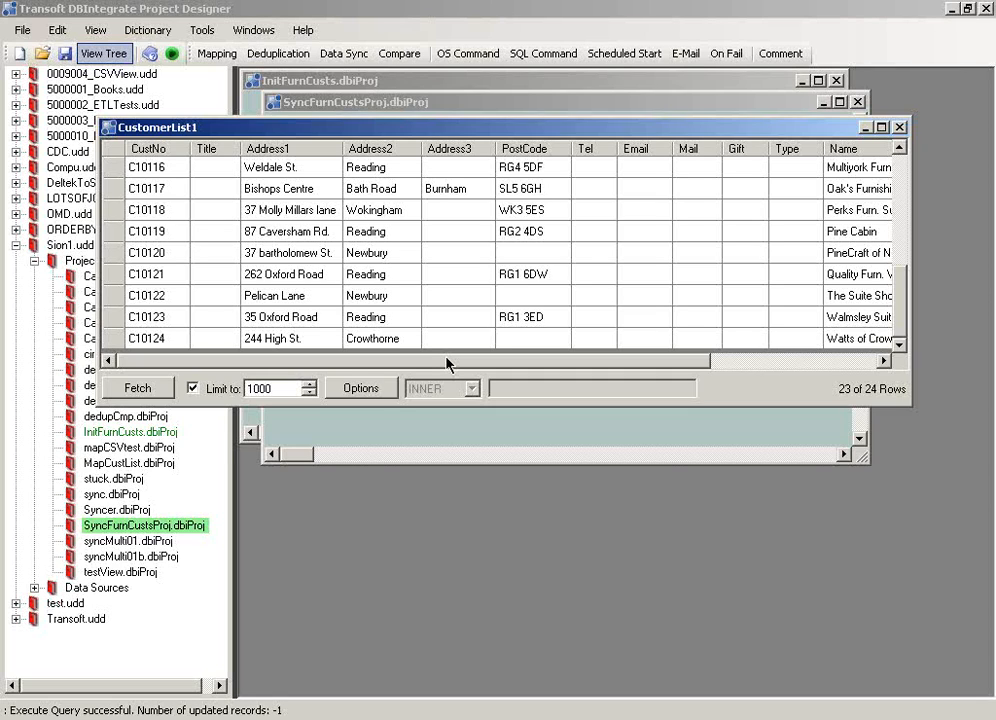
pyautogui.click(897, 128)
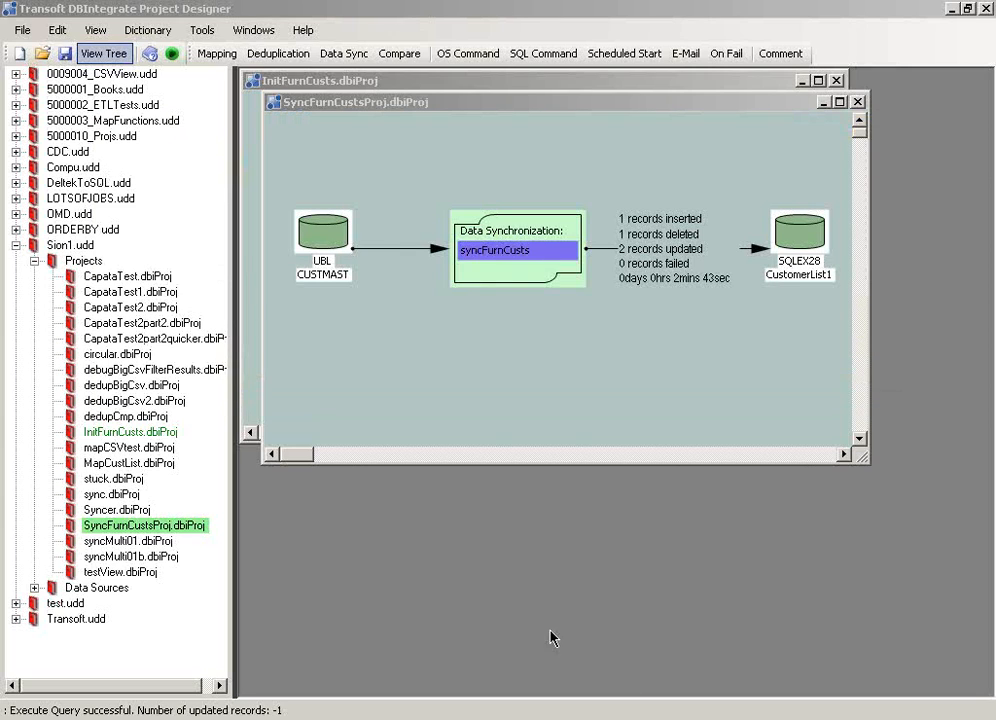